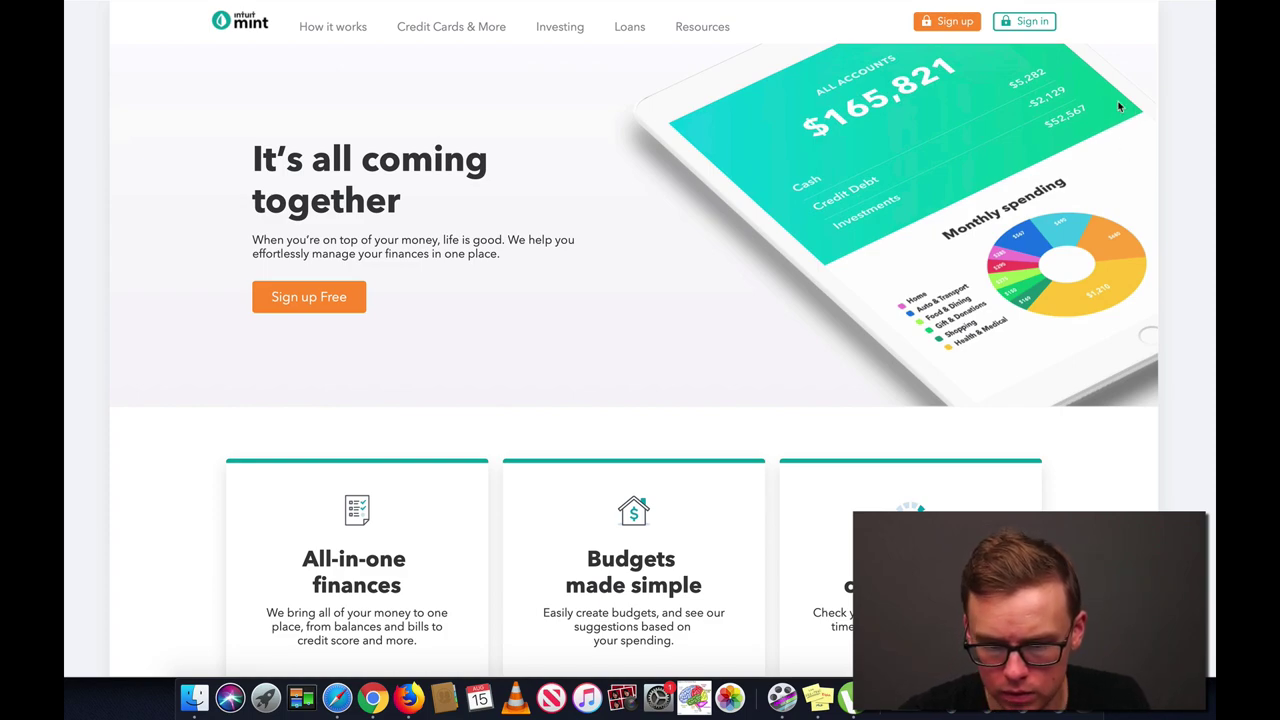
Step: Open Mint's sign-up page and look over the form for creating an Intuit account
key("super+l")
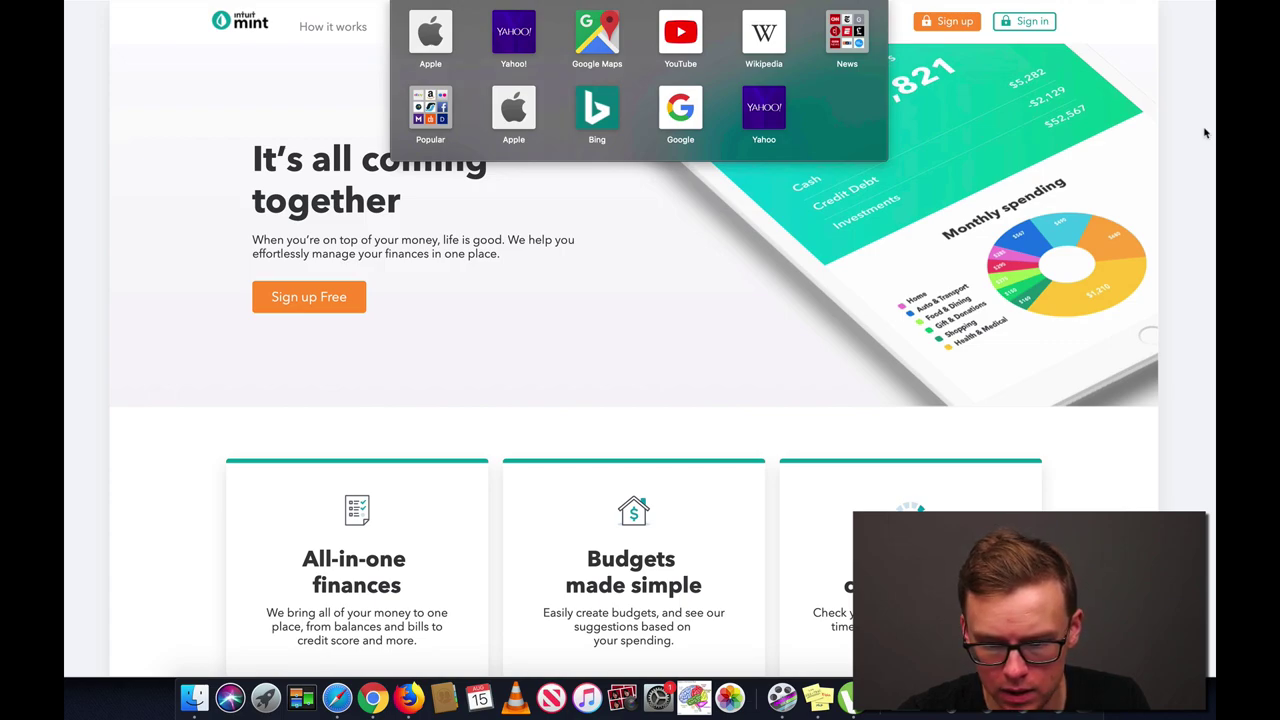
left_click(70, 117)
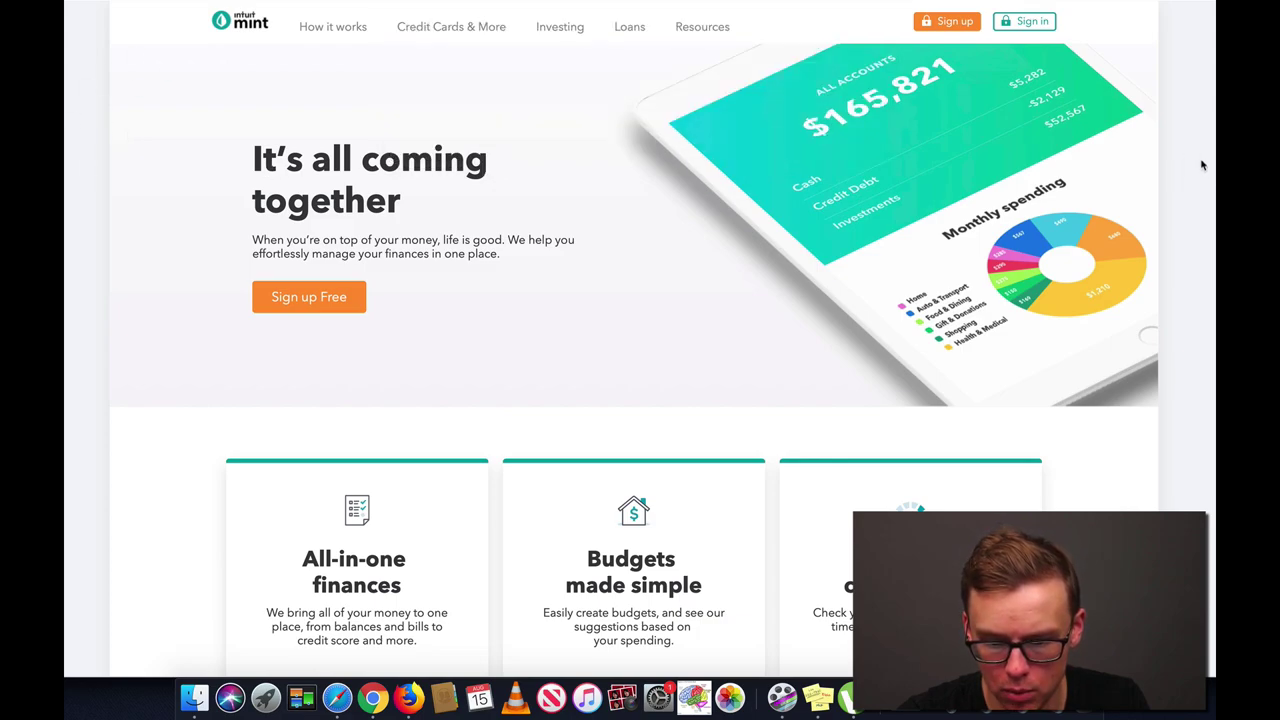
left_click(955, 22)
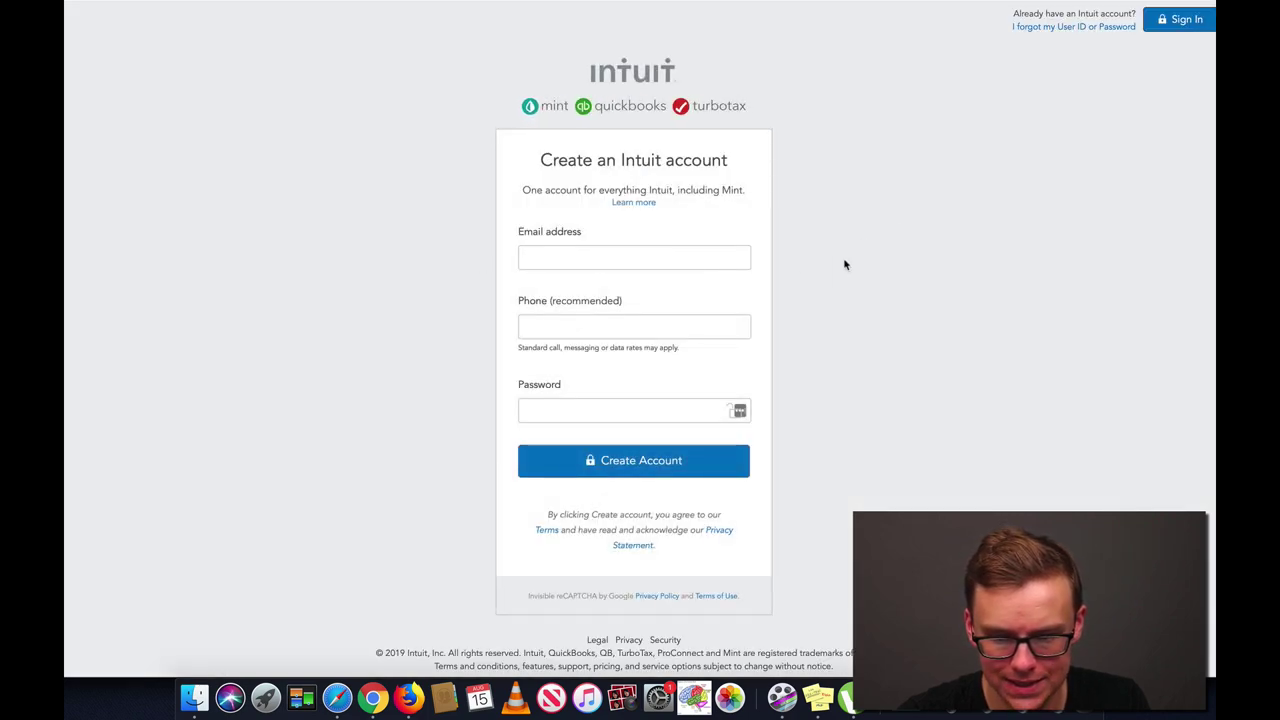
scroll(843, 263, "down", 1)
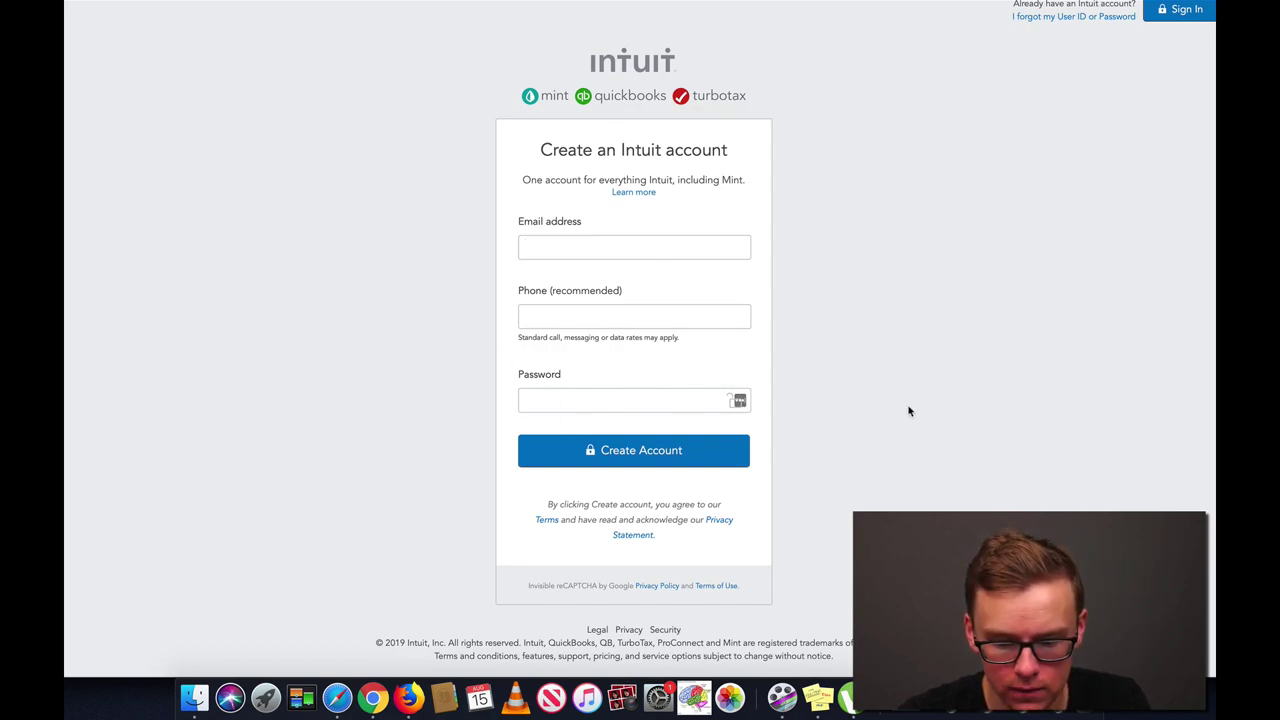
scroll(848, 401, "up", 1)
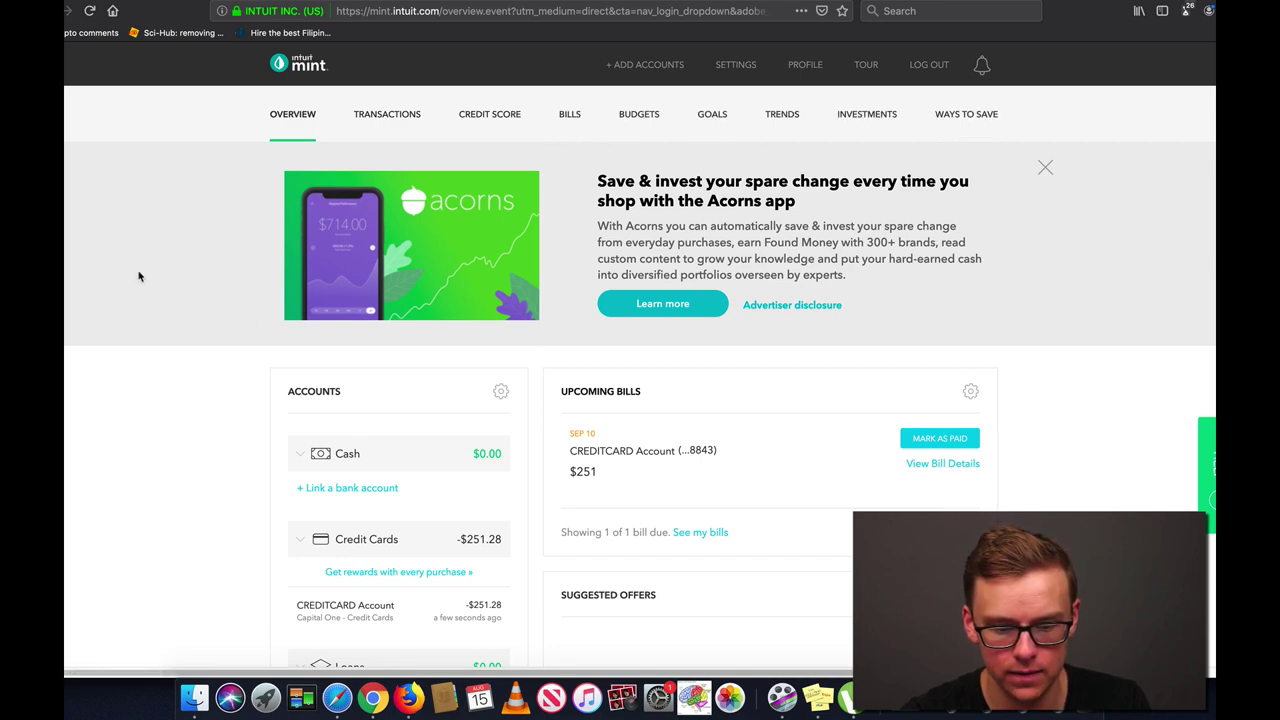
Step: Examine the overview's account list, from cash, credit cards and loans to investments, property and net worth, along with upcoming bills
scroll(206, 237, "down", 1)
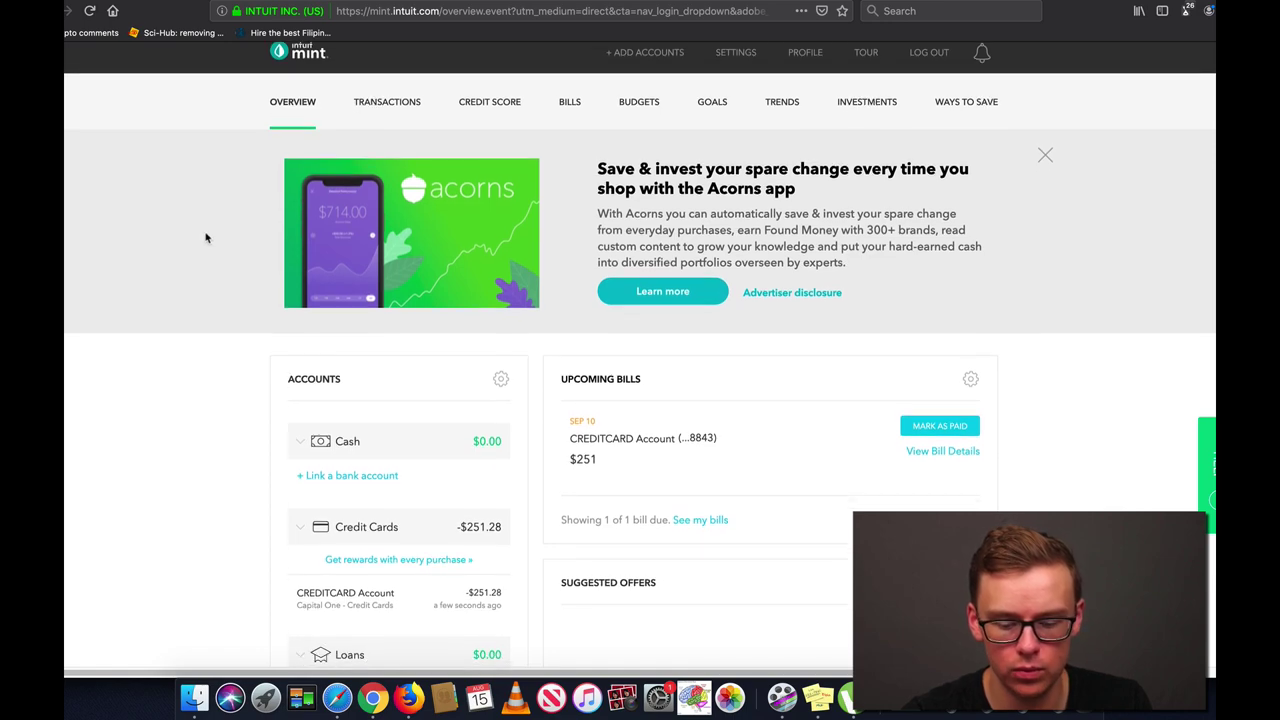
scroll(206, 237, "down", 5)
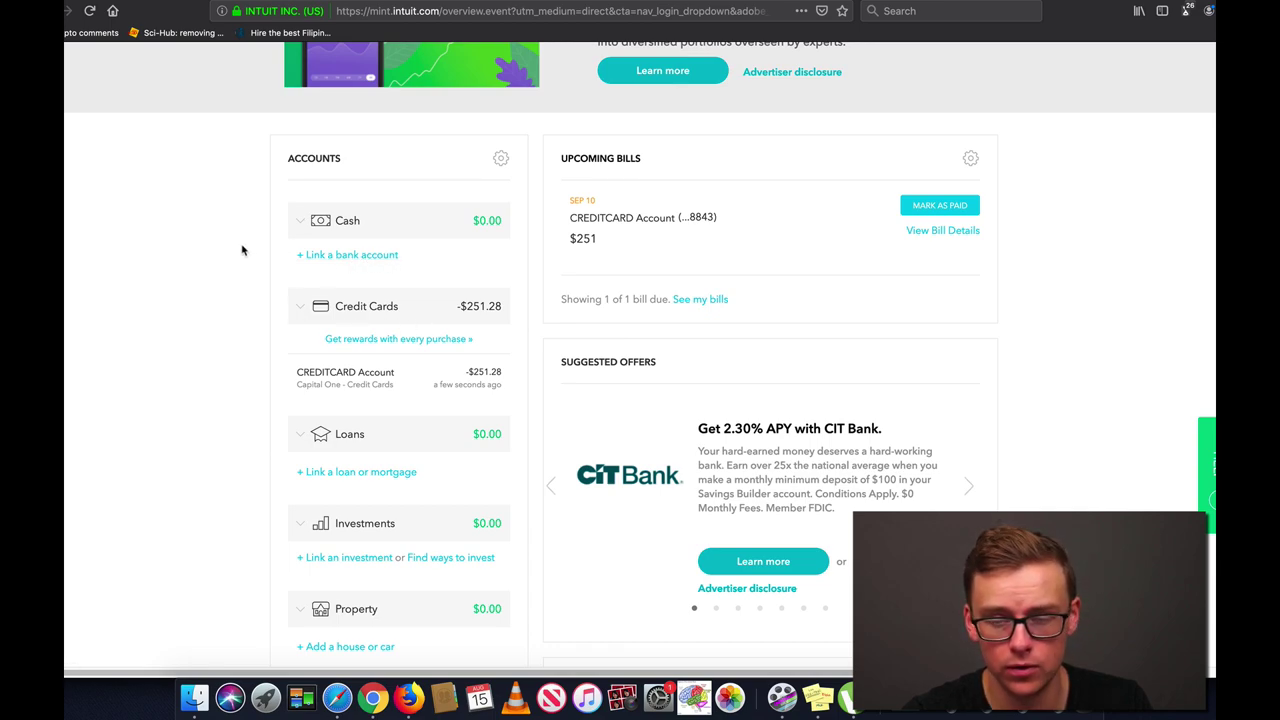
scroll(241, 246, "down", 1)
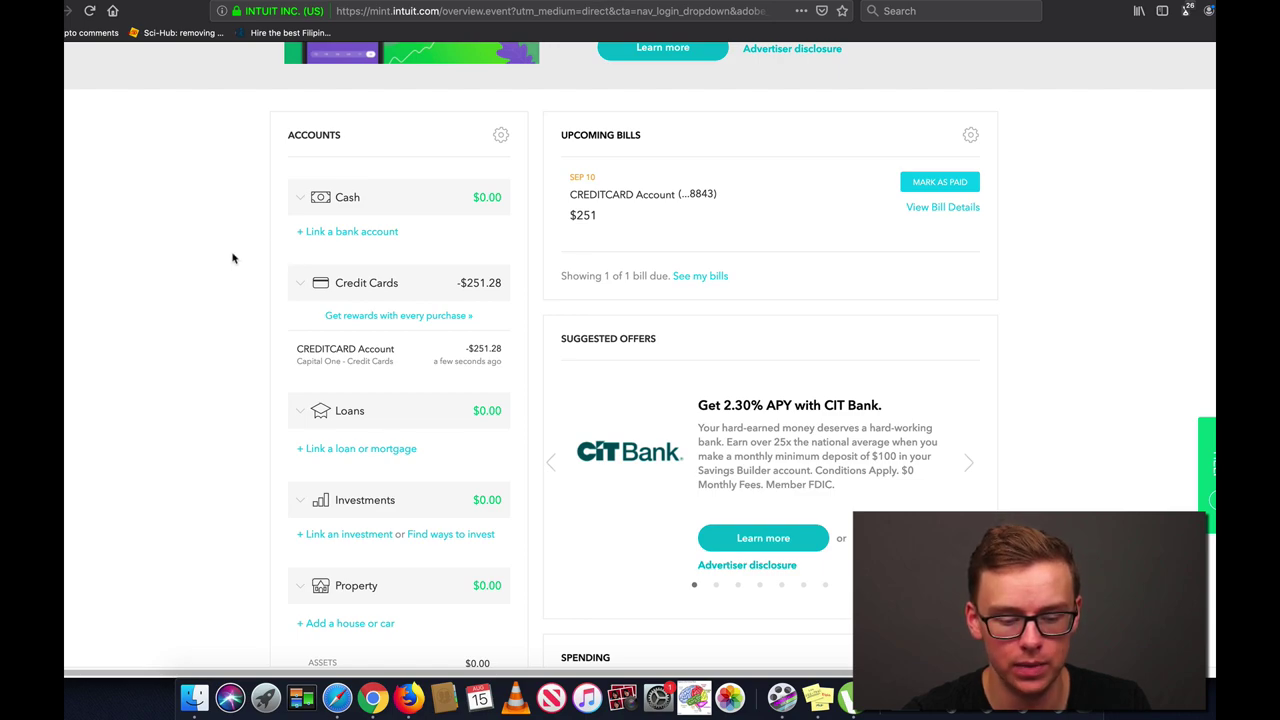
scroll(233, 288, "down", 1)
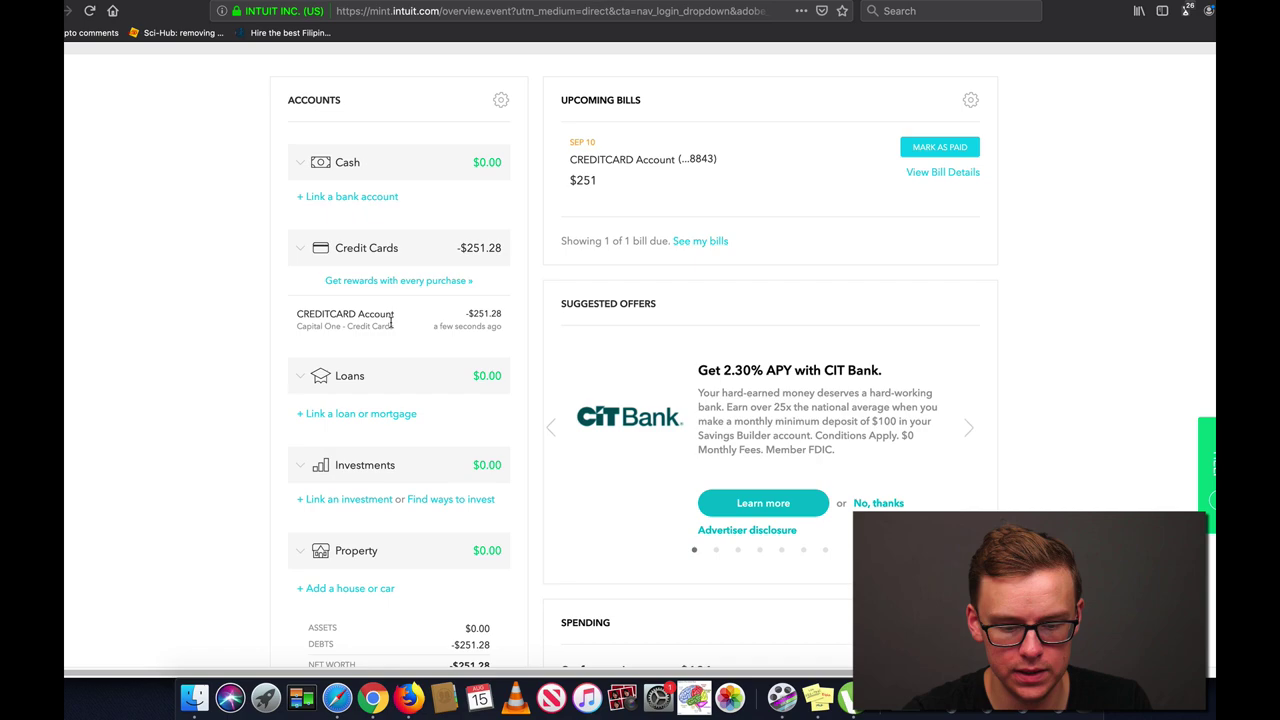
scroll(252, 300, "down", 1)
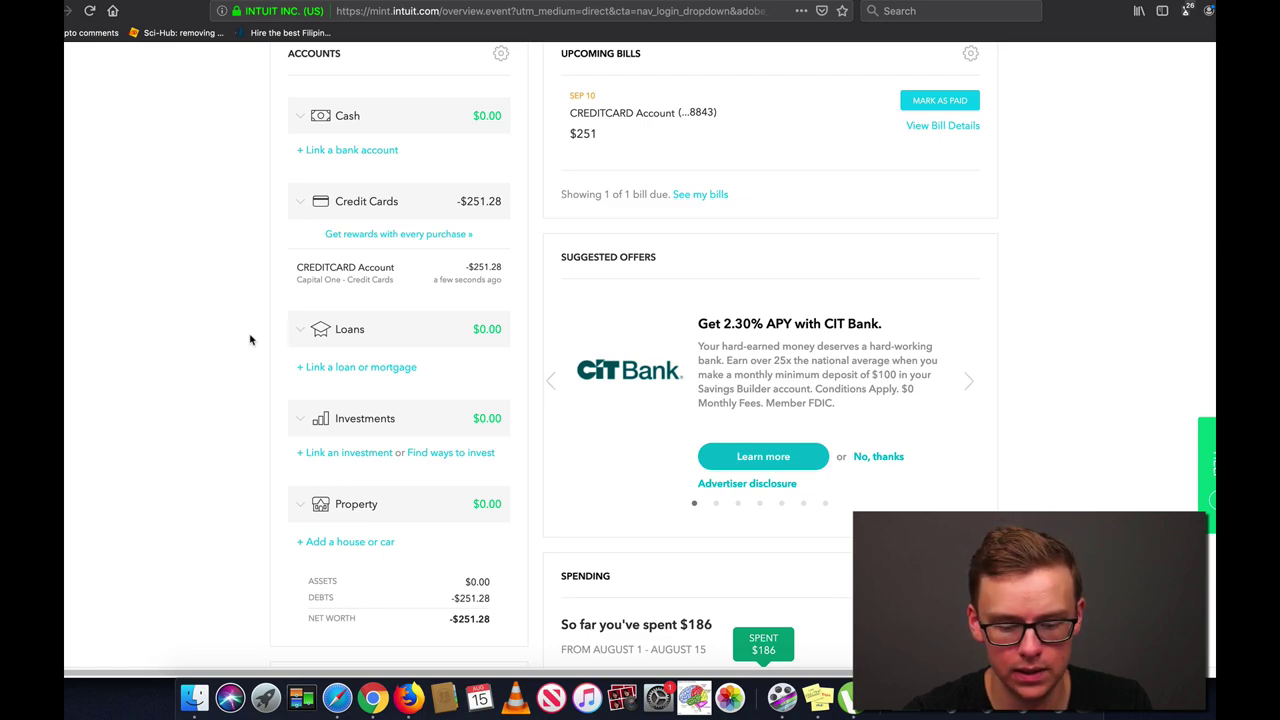
scroll(230, 349, "down", 1)
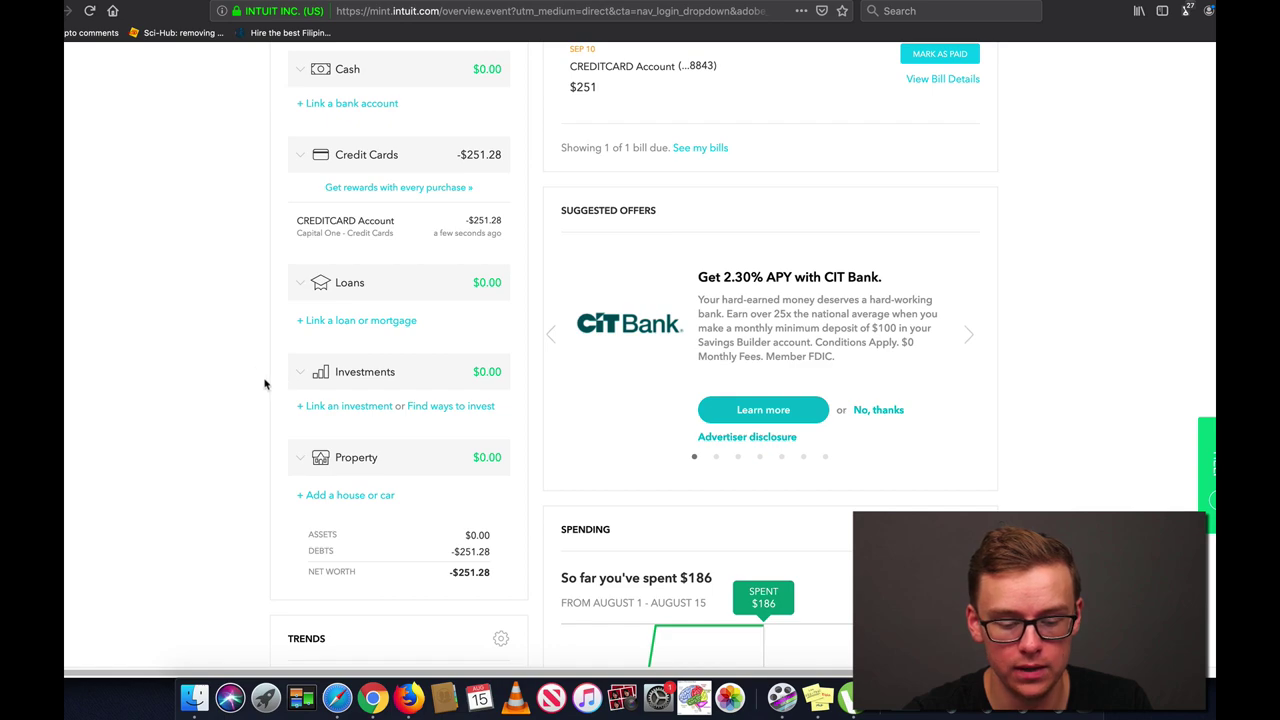
scroll(262, 381, "down", 3)
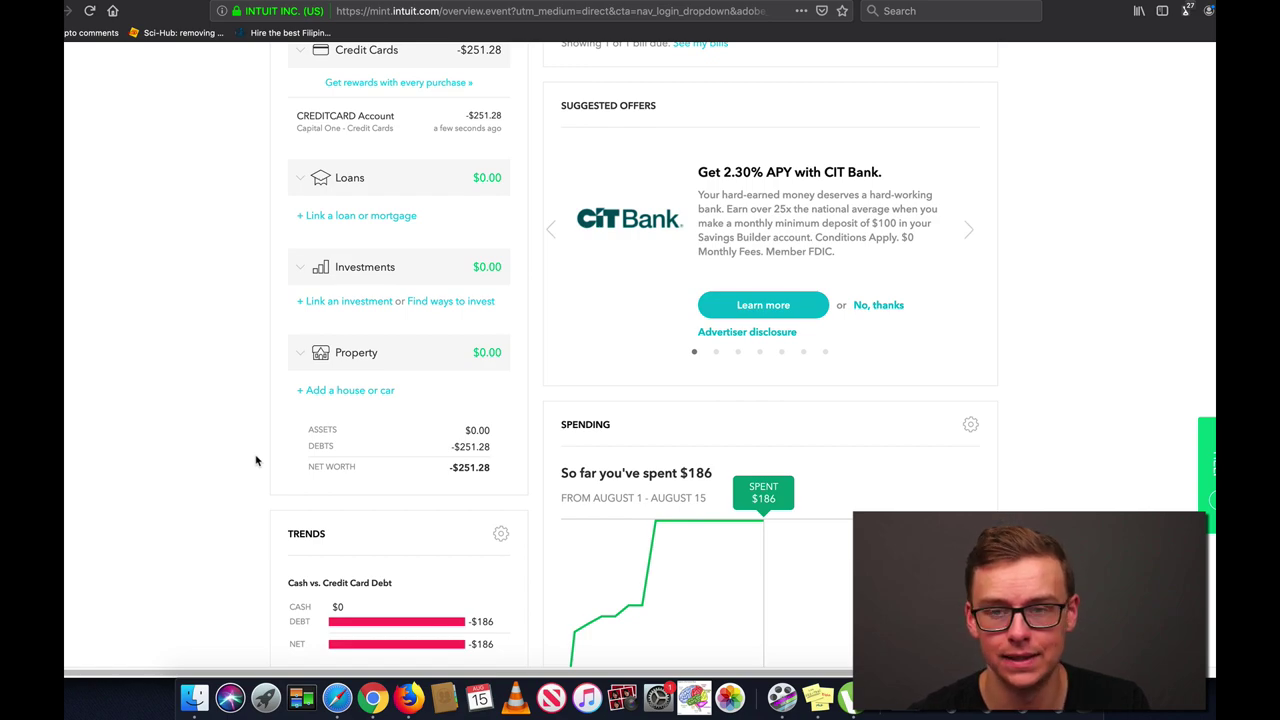
scroll(256, 460, "up", 3)
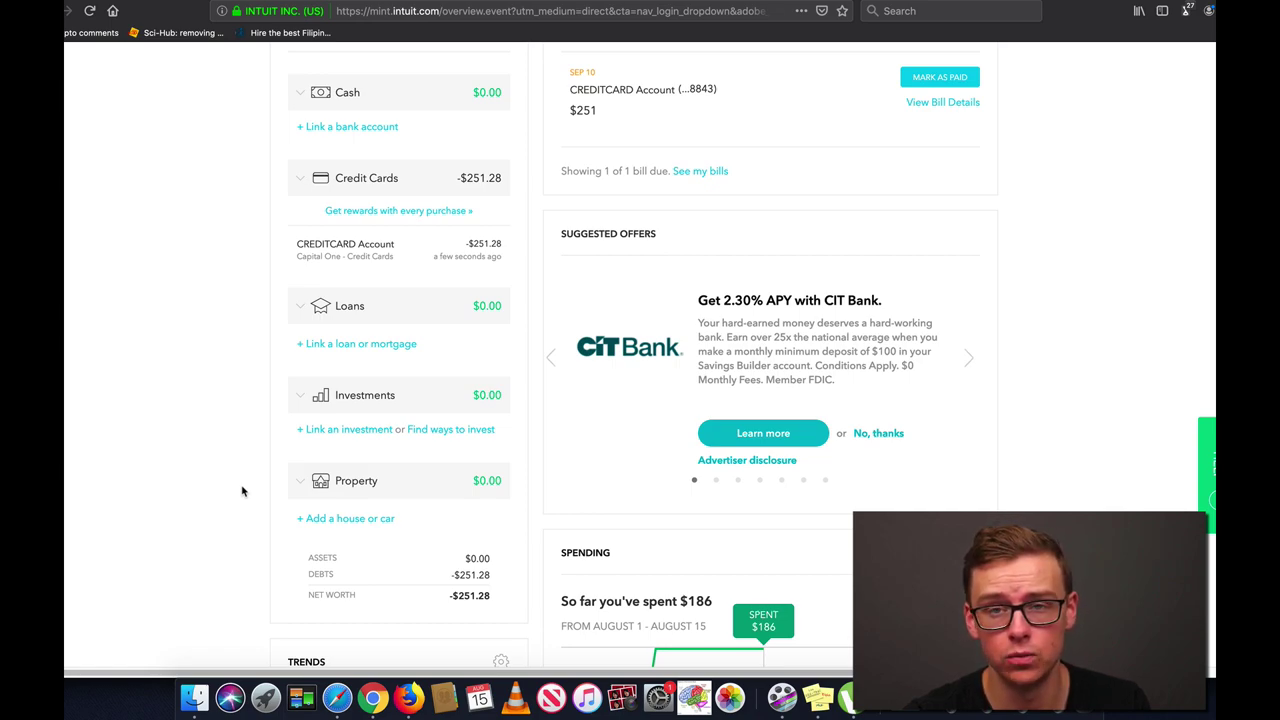
scroll(241, 491, "up", 5)
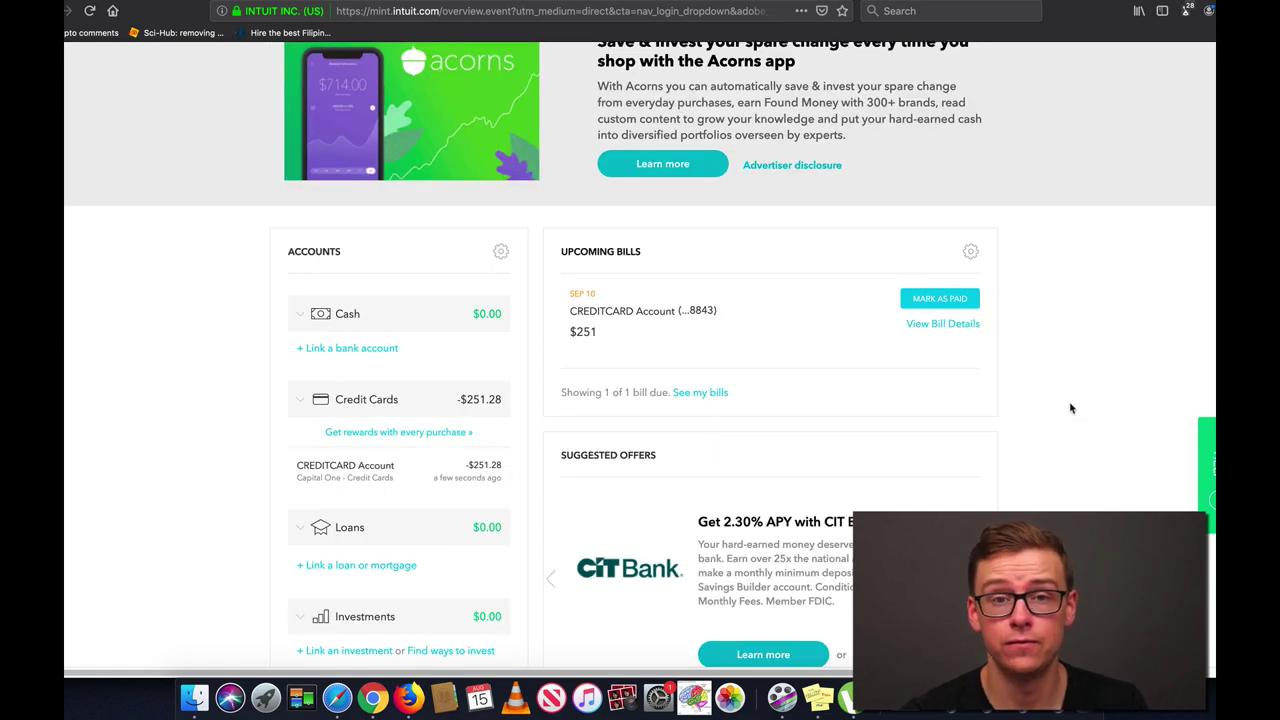
Step: Review the overview's spending, trends, credit score, August budgets, goals, investments and ways-to-save sections
scroll(1067, 394, "down", 1)
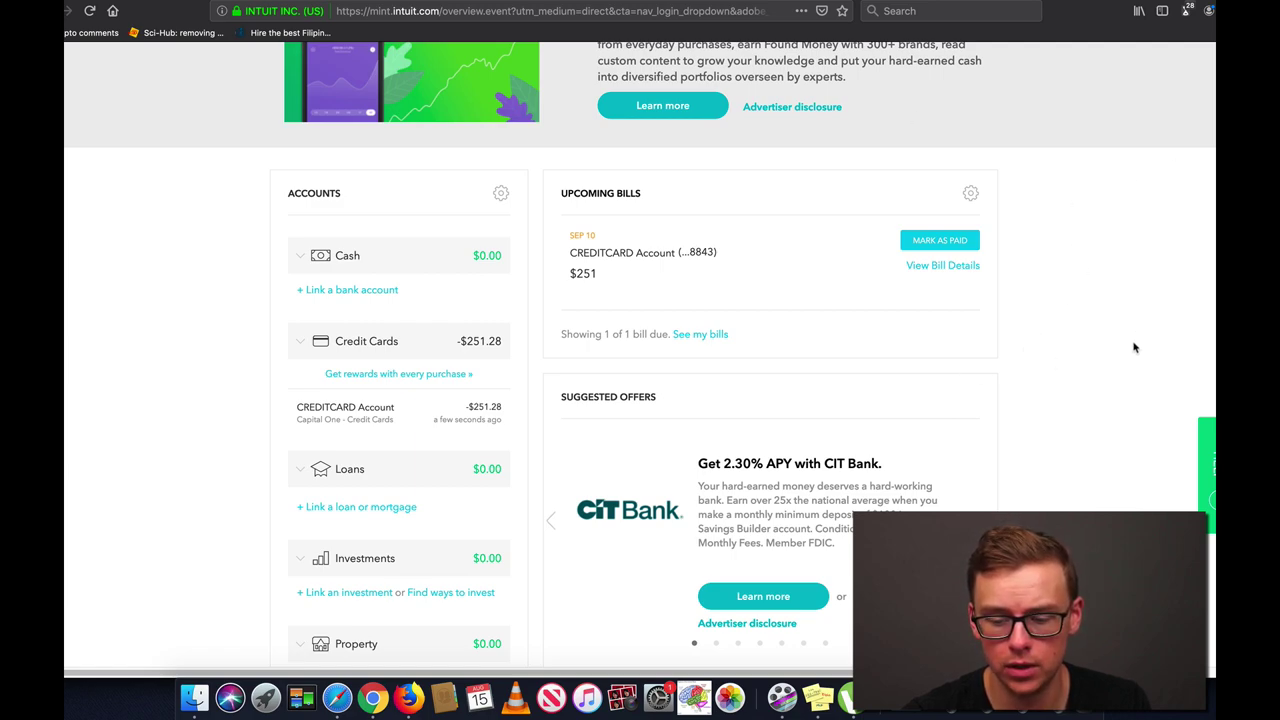
scroll(1152, 160, "down", 5)
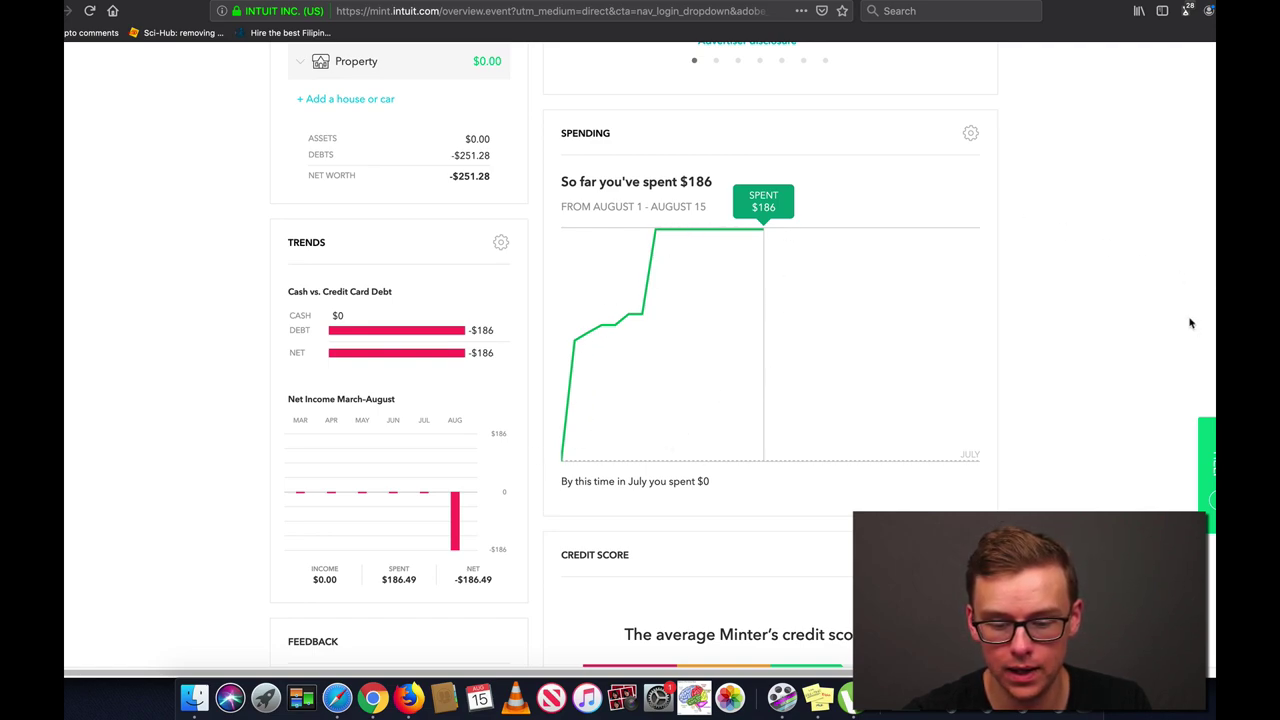
scroll(1120, 340, "down", 5)
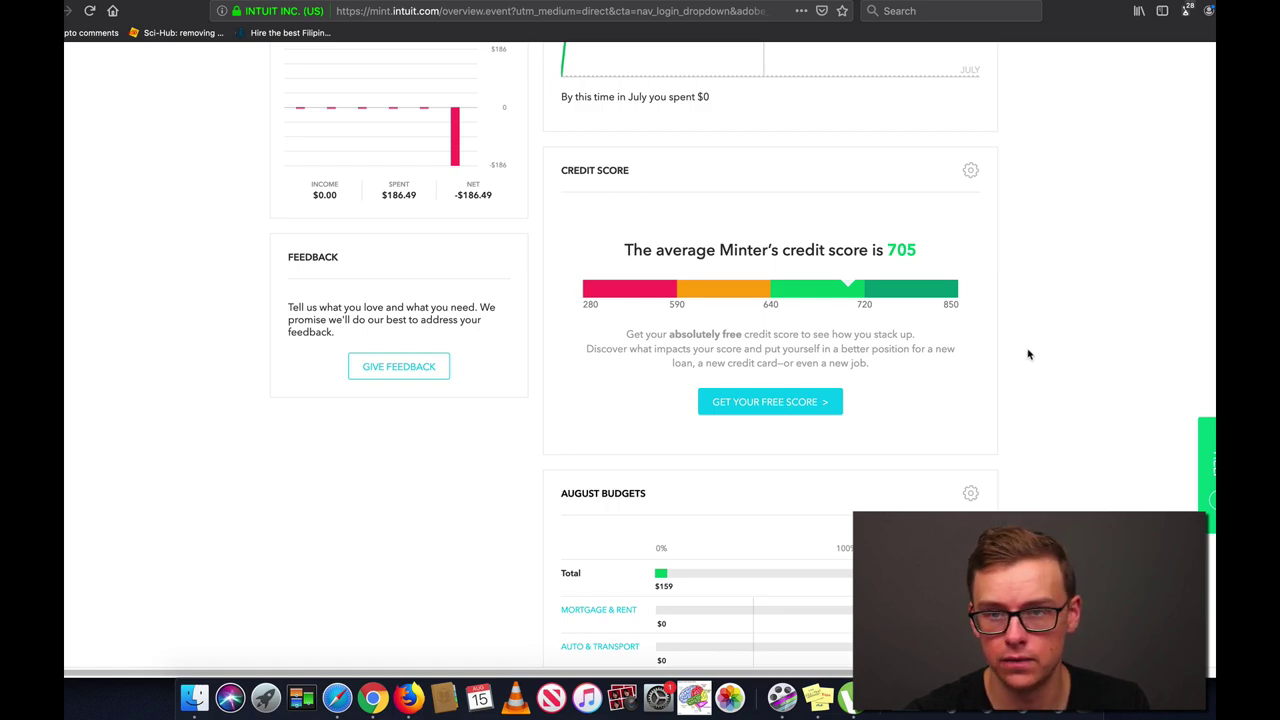
scroll(1028, 354, "down", 5)
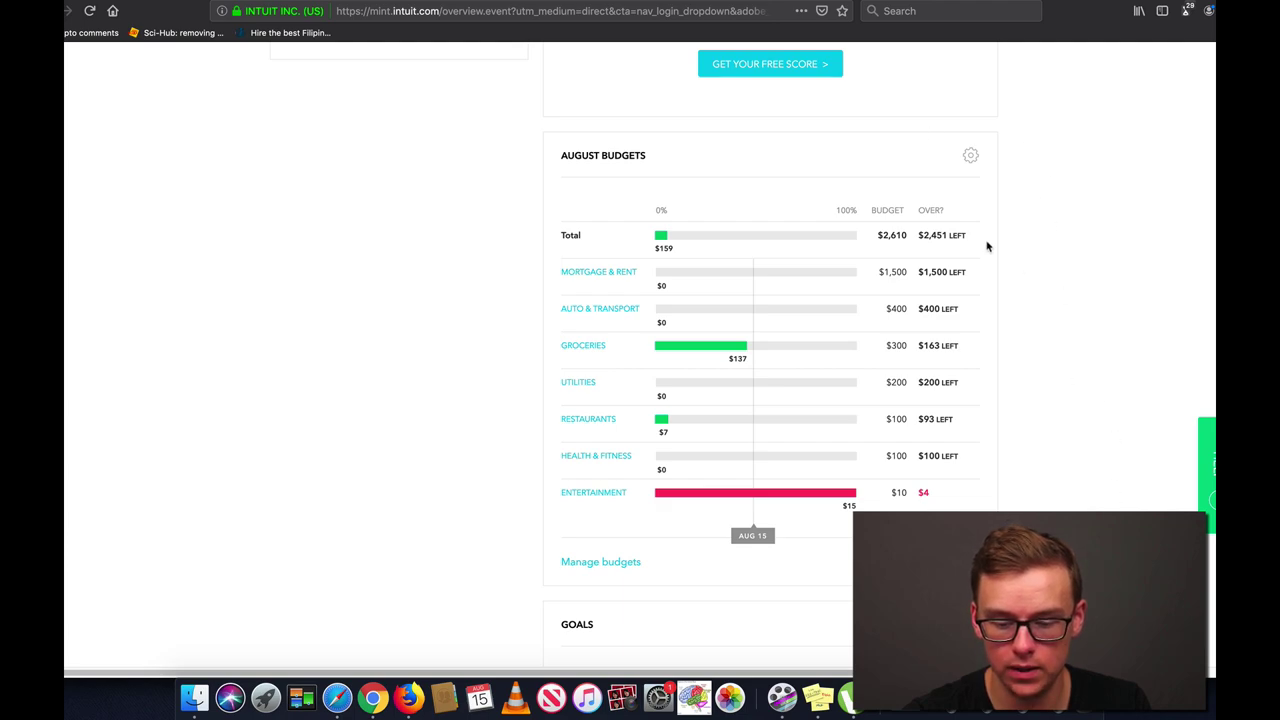
scroll(1068, 412, "down", 5)
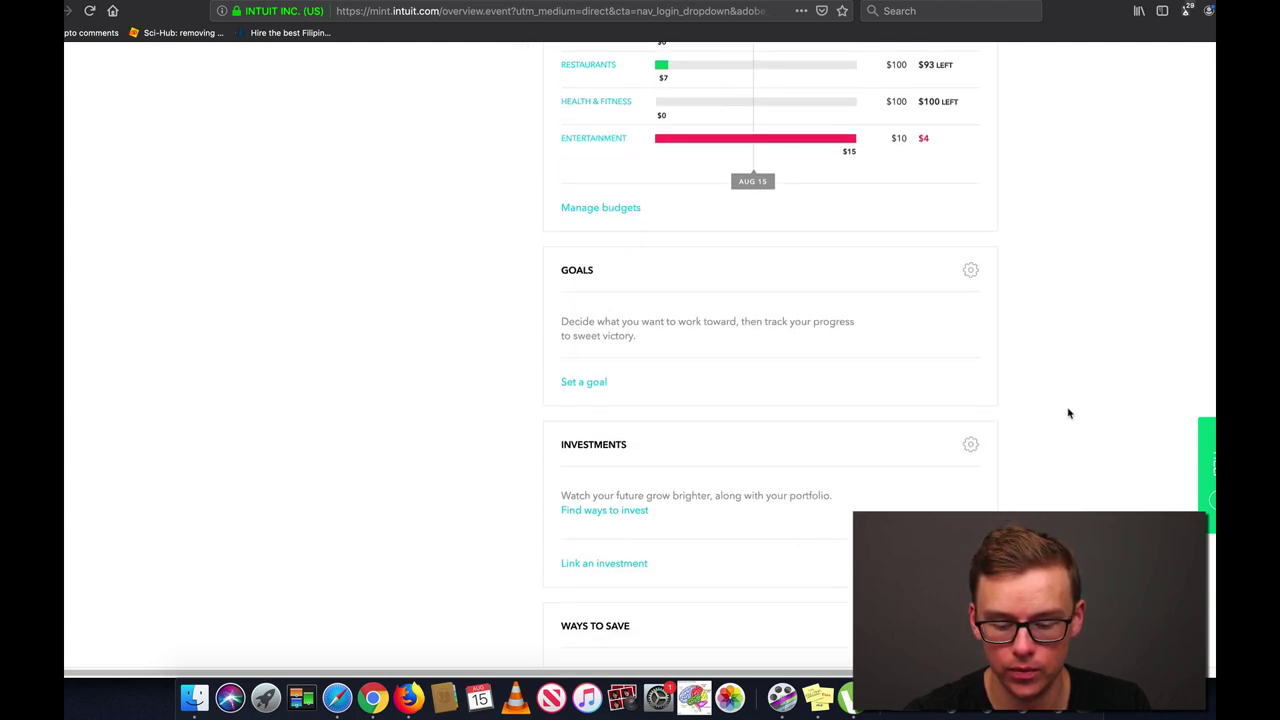
scroll(1023, 389, "down", 3)
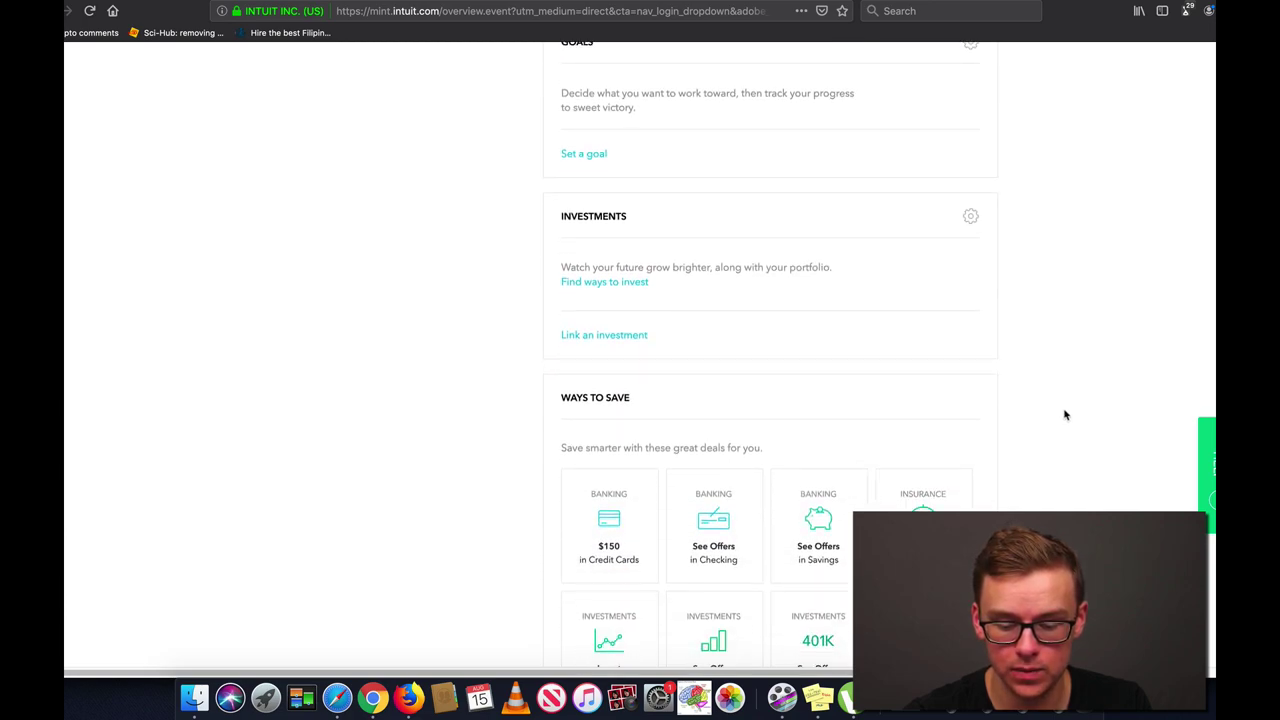
scroll(829, 186, "down", 4)
scroll(1076, 238, "up", 2)
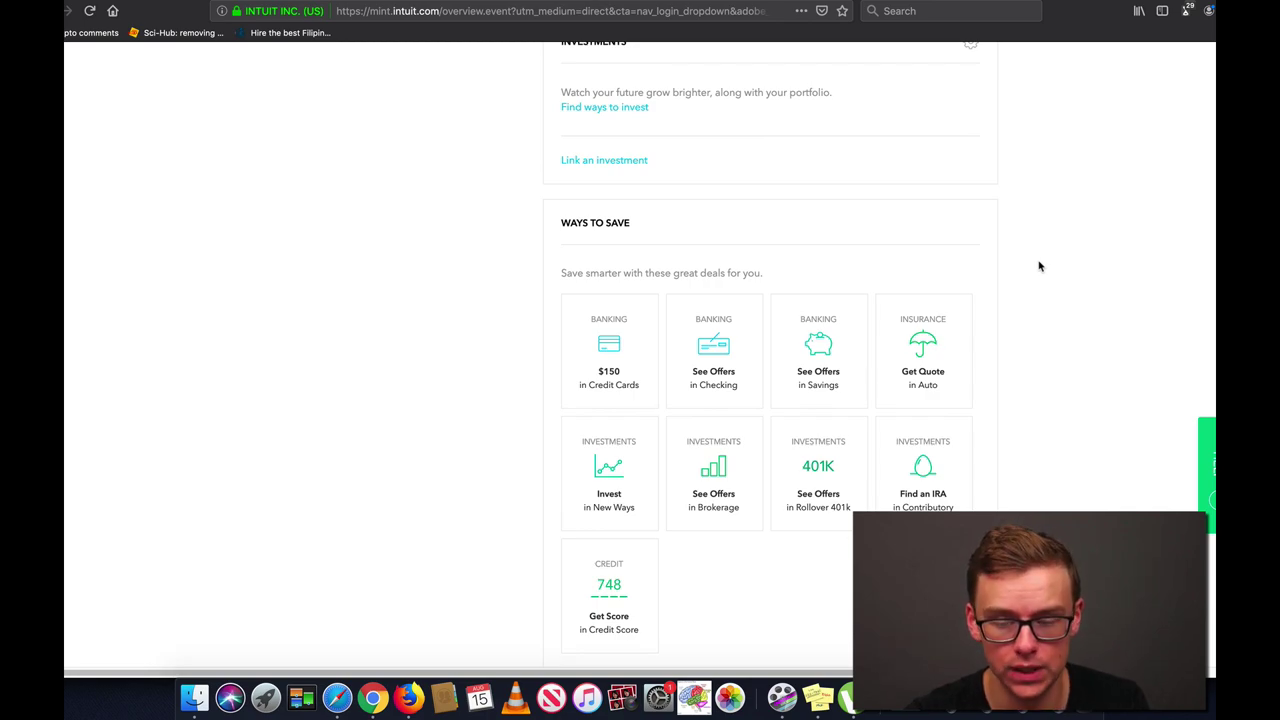
Step: Open the Budgets page and examine the August 2019 spending categories, including the Entertainment budget
scroll(1039, 266, "up", 15)
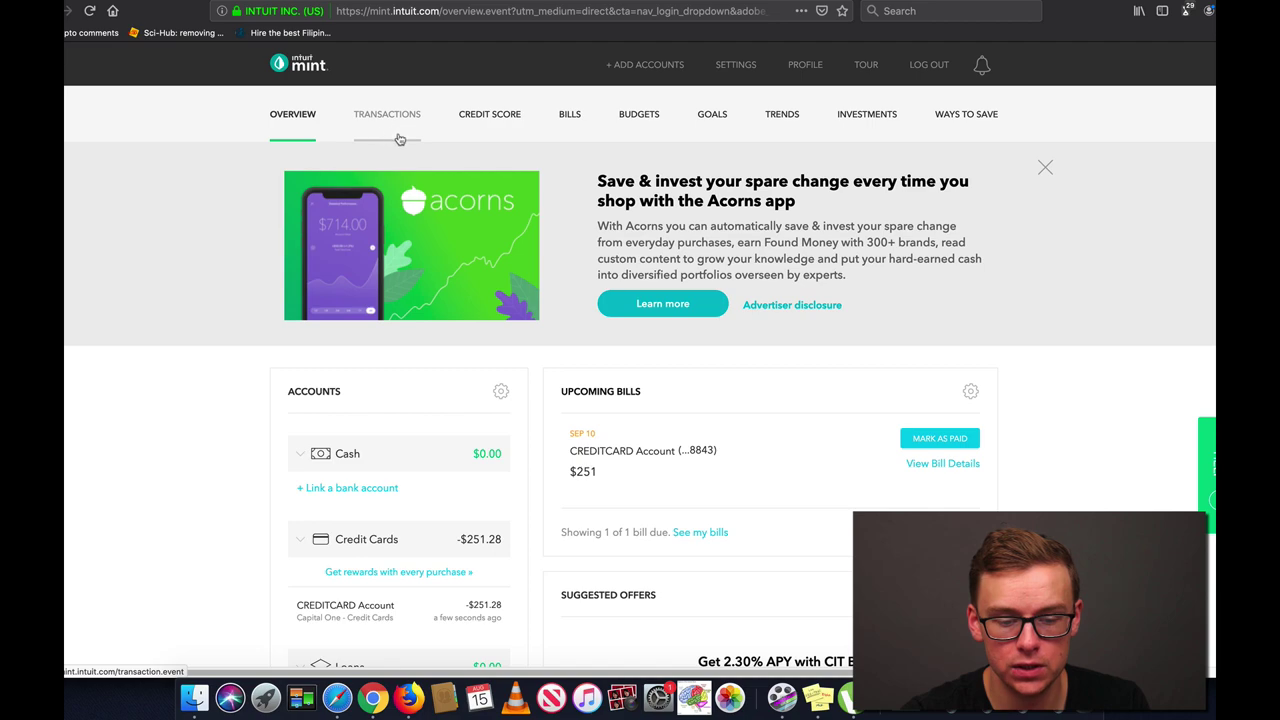
left_click(640, 128)
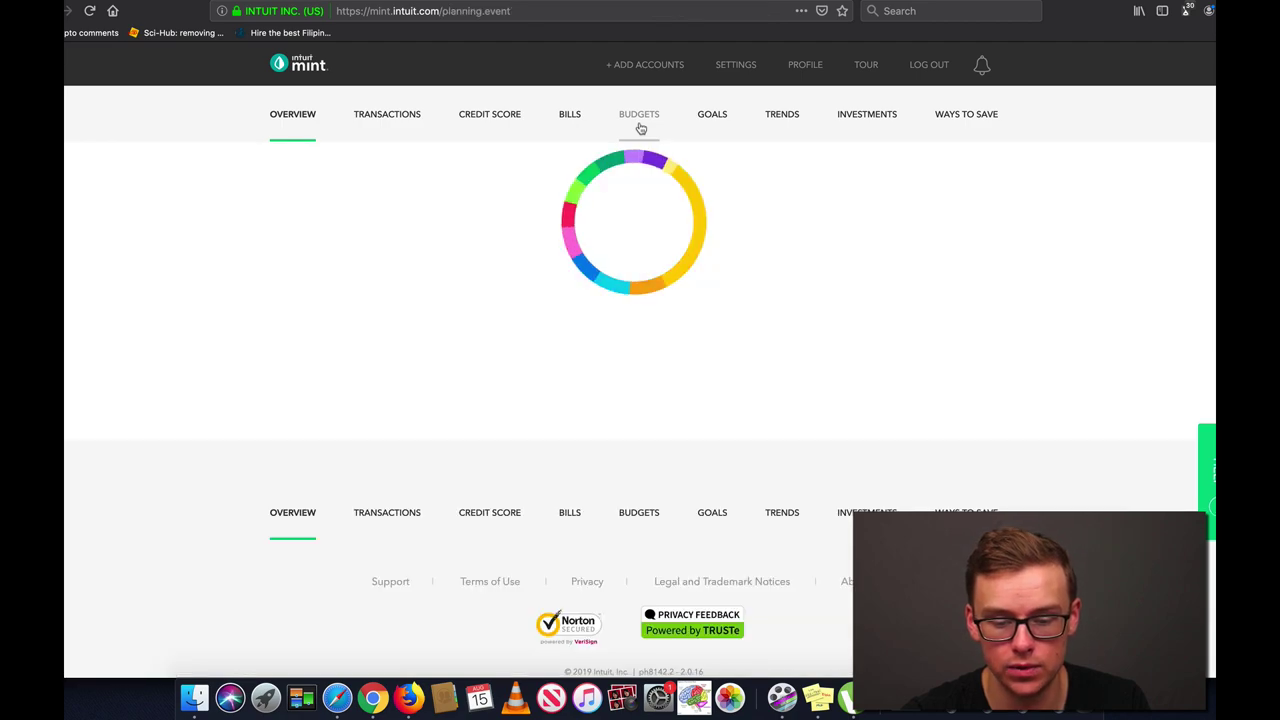
scroll(799, 262, "down", 3)
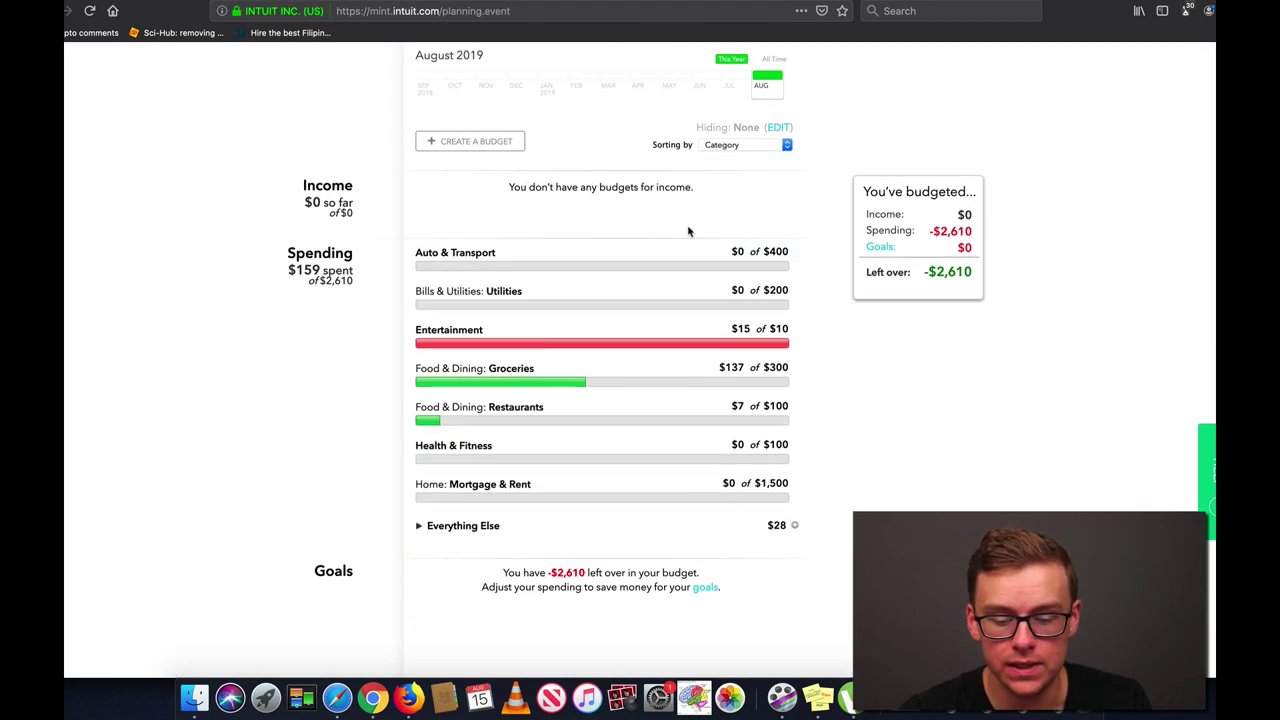
mouse_move(800, 502)
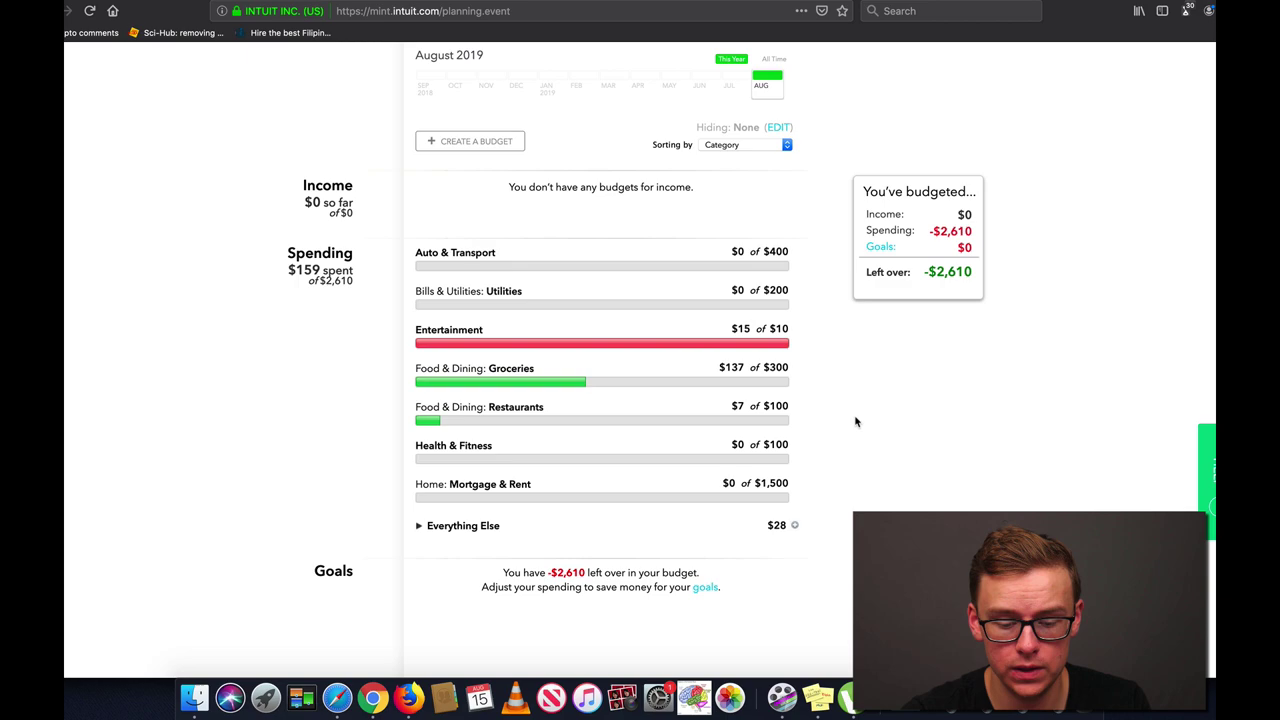
mouse_move(800, 363)
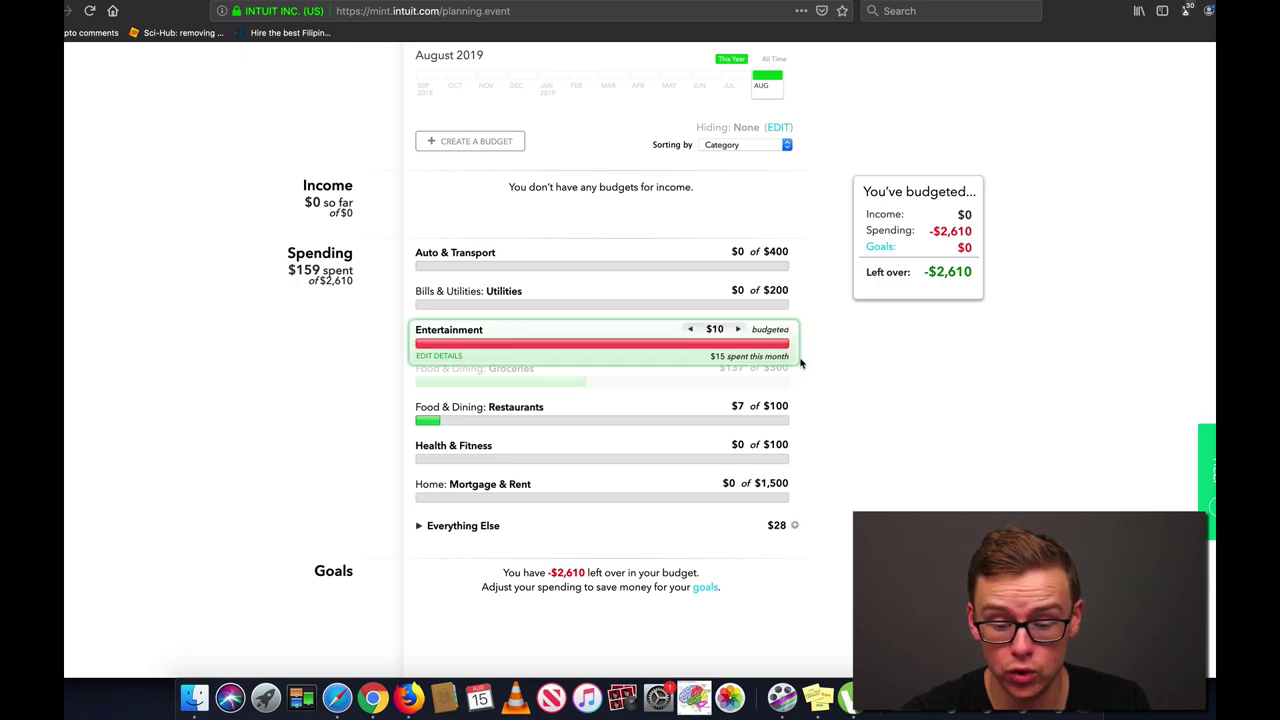
mouse_move(810, 390)
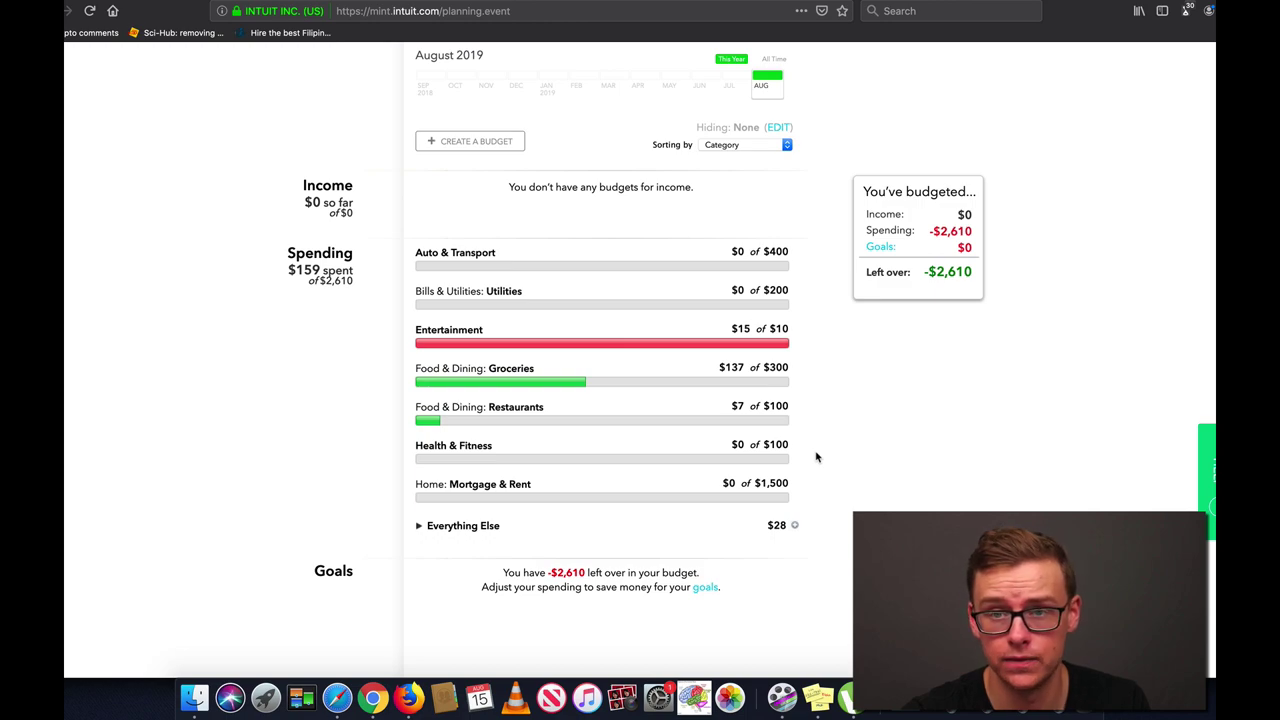
scroll(816, 457, "down", 1)
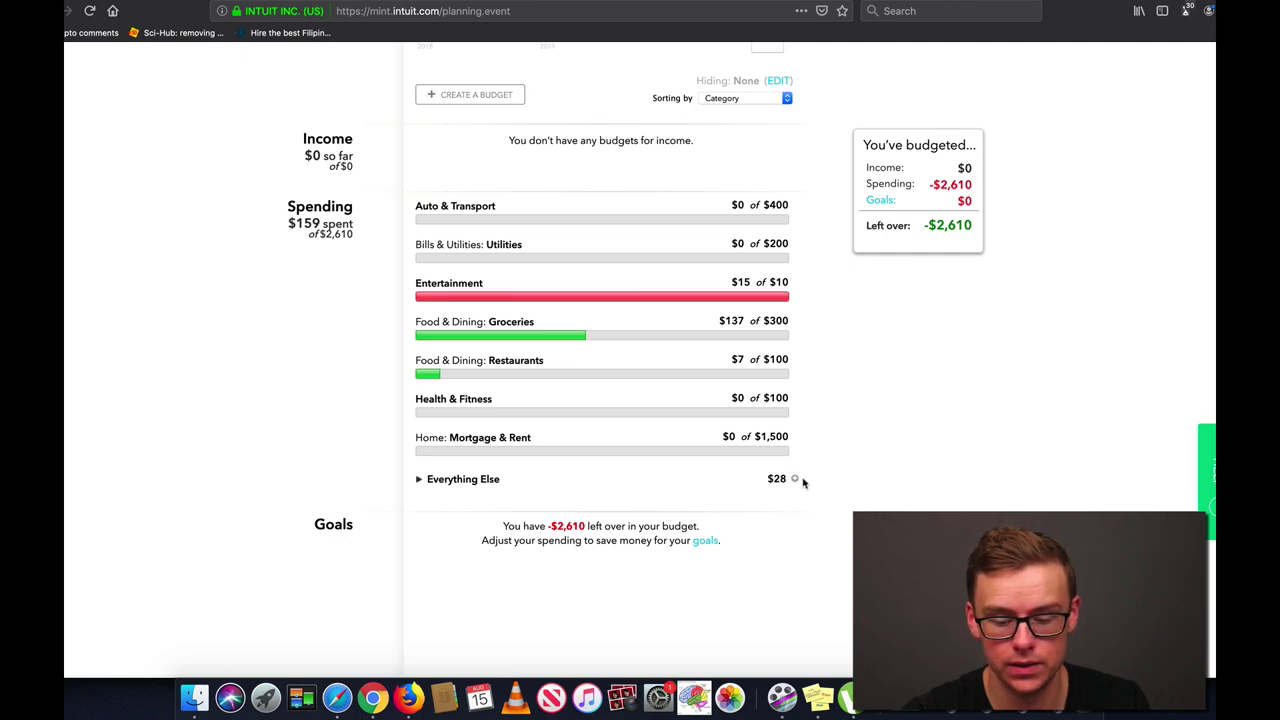
scroll(802, 483, "up", 2)
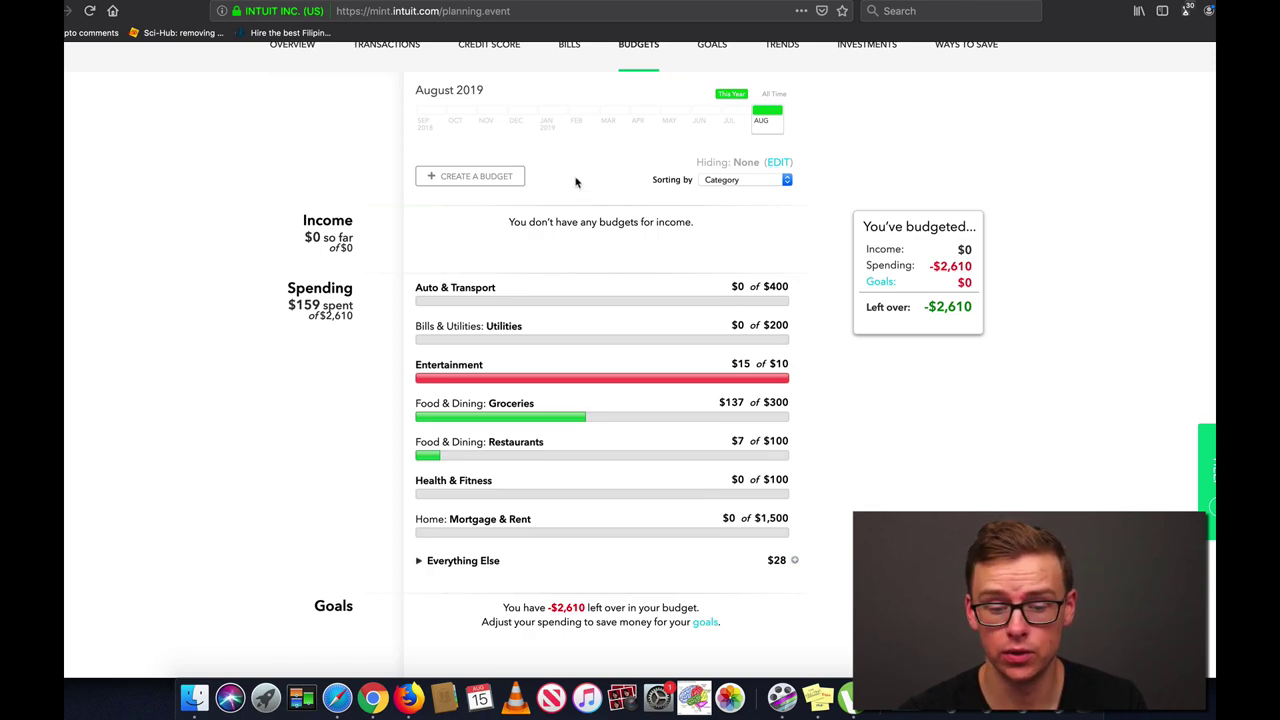
Step: Create a budget of $100 every month for the Business Services category and save it
left_click(480, 177)
left_click(431, 282)
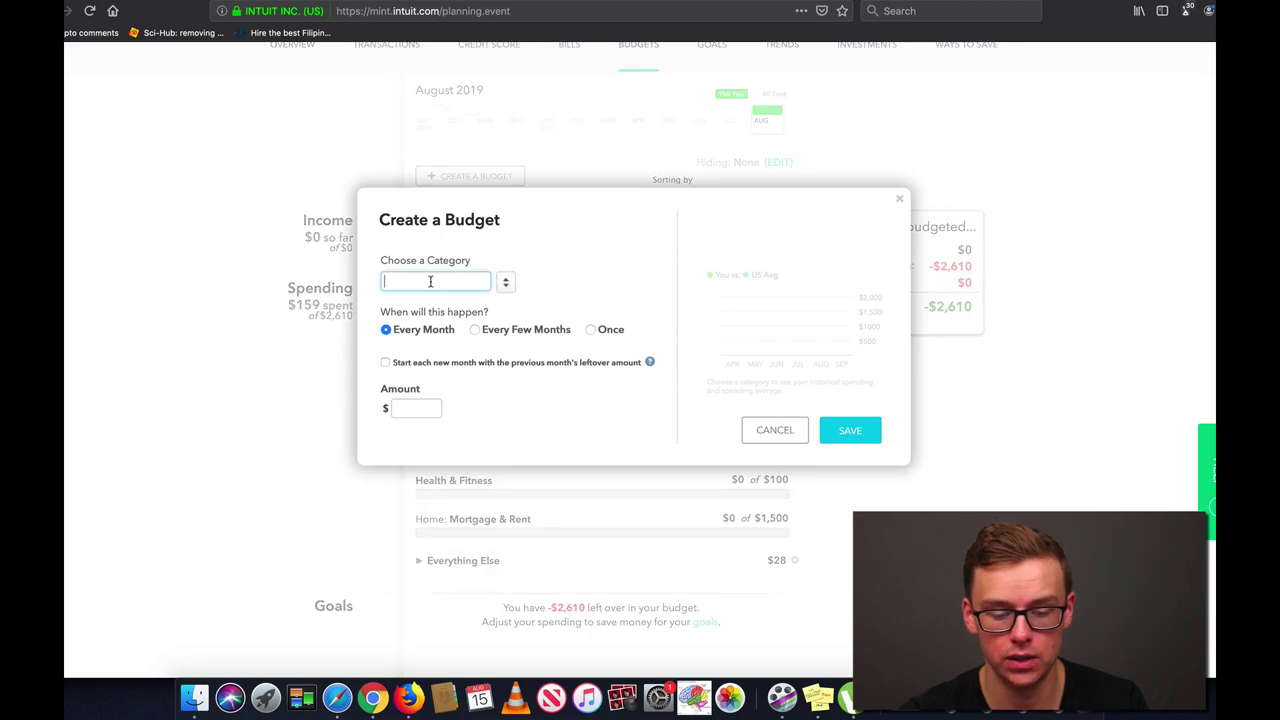
left_click(505, 282)
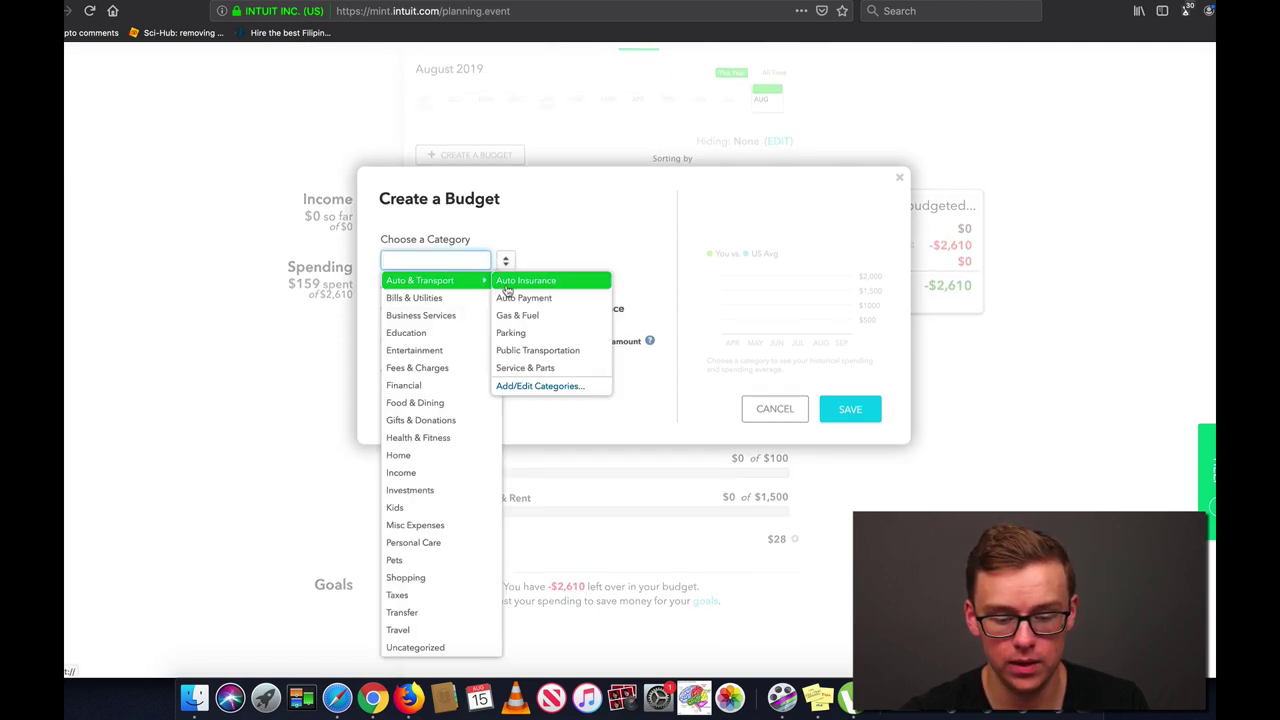
mouse_move(453, 316)
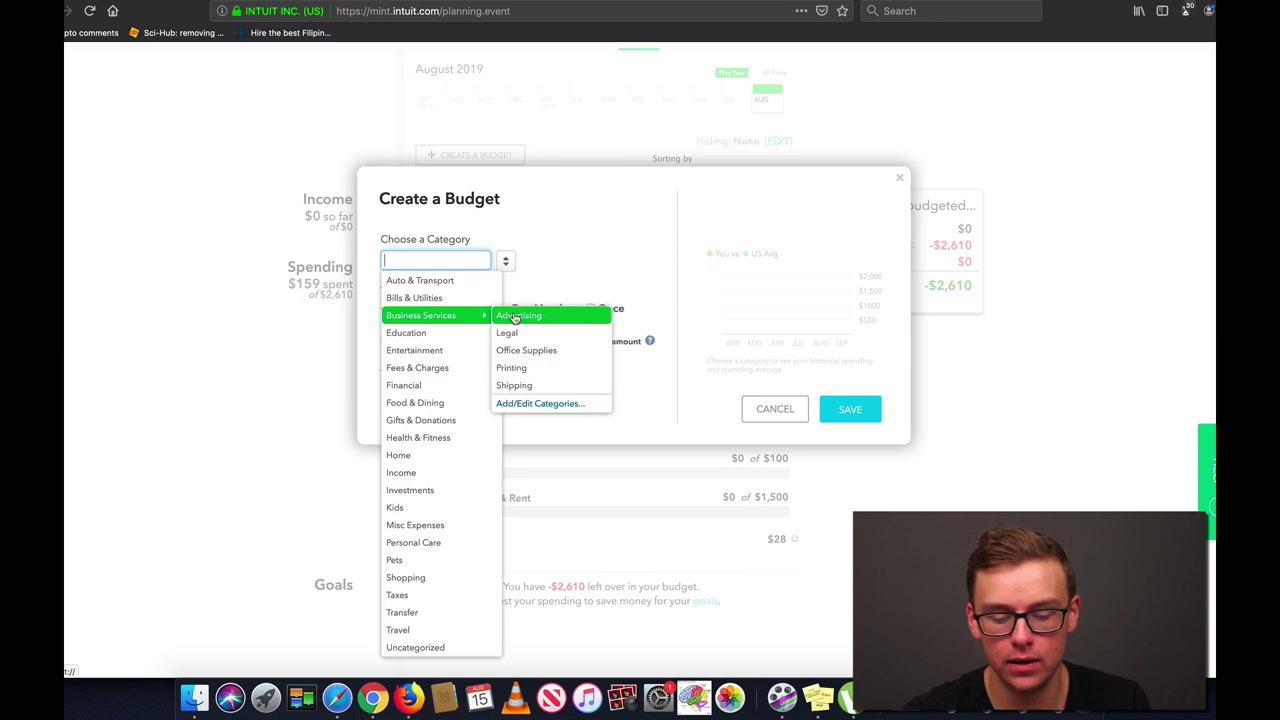
left_click(446, 322)
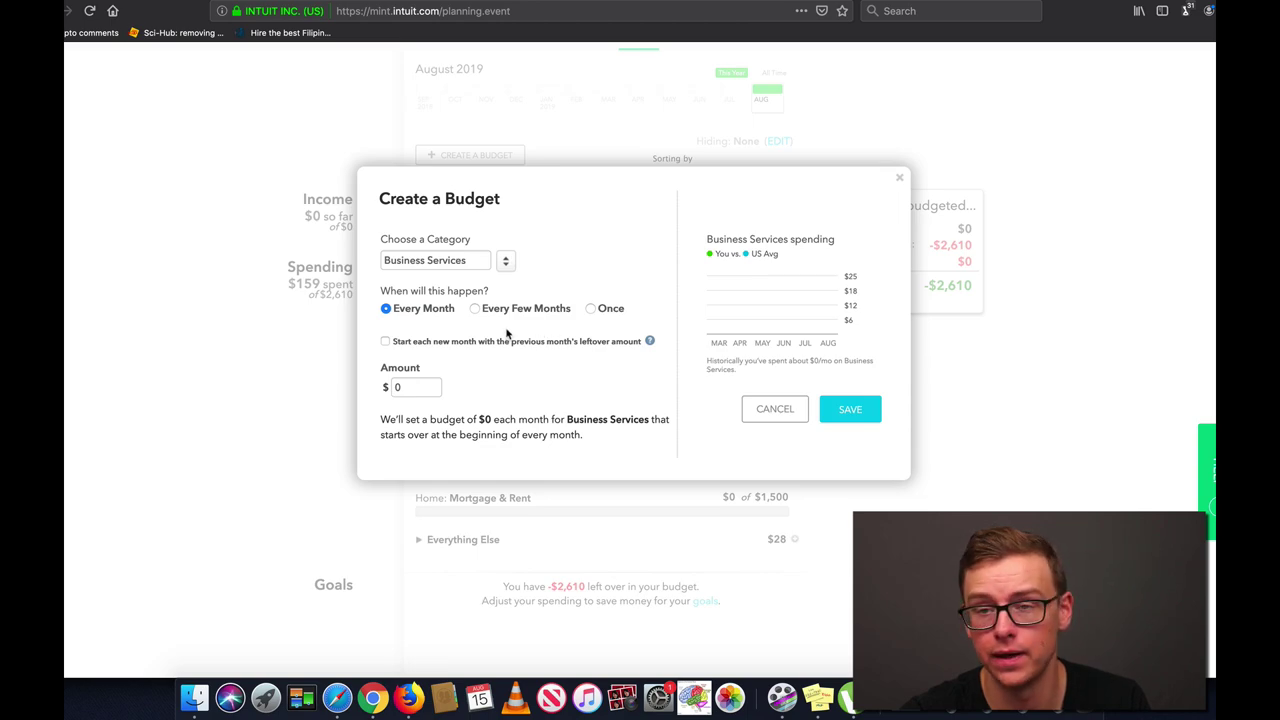
double_click(419, 387)
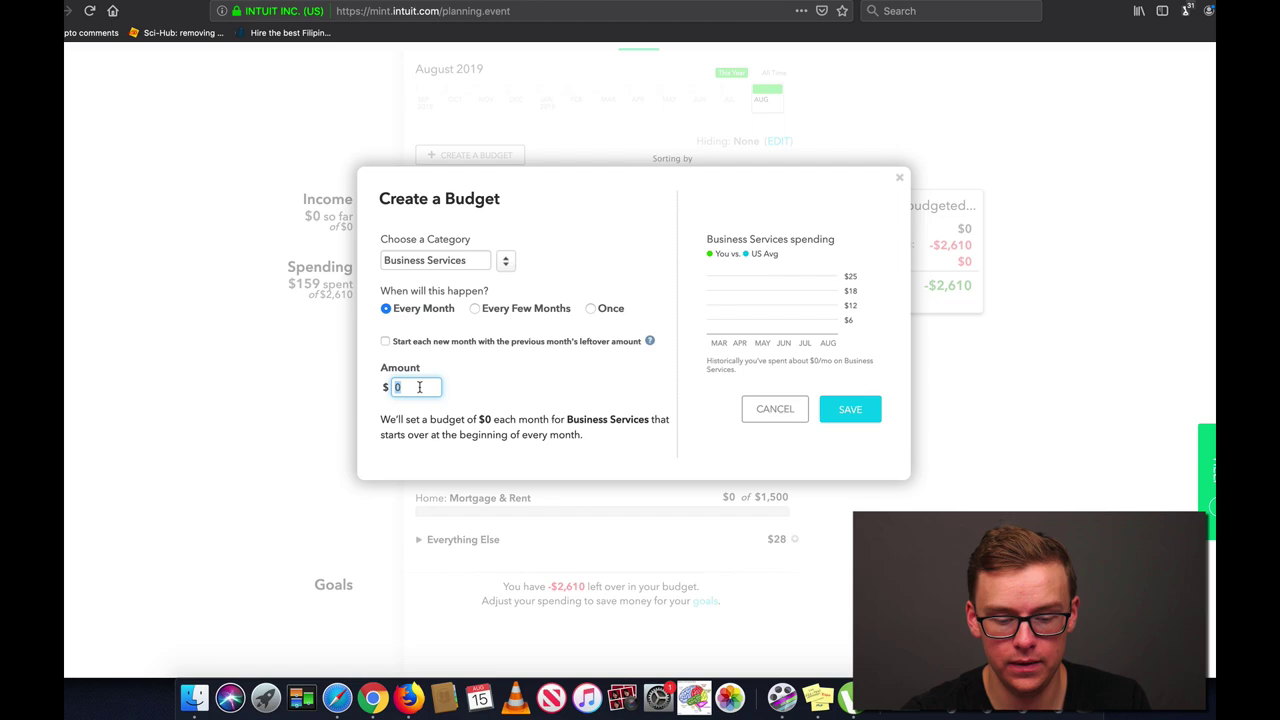
type("100")
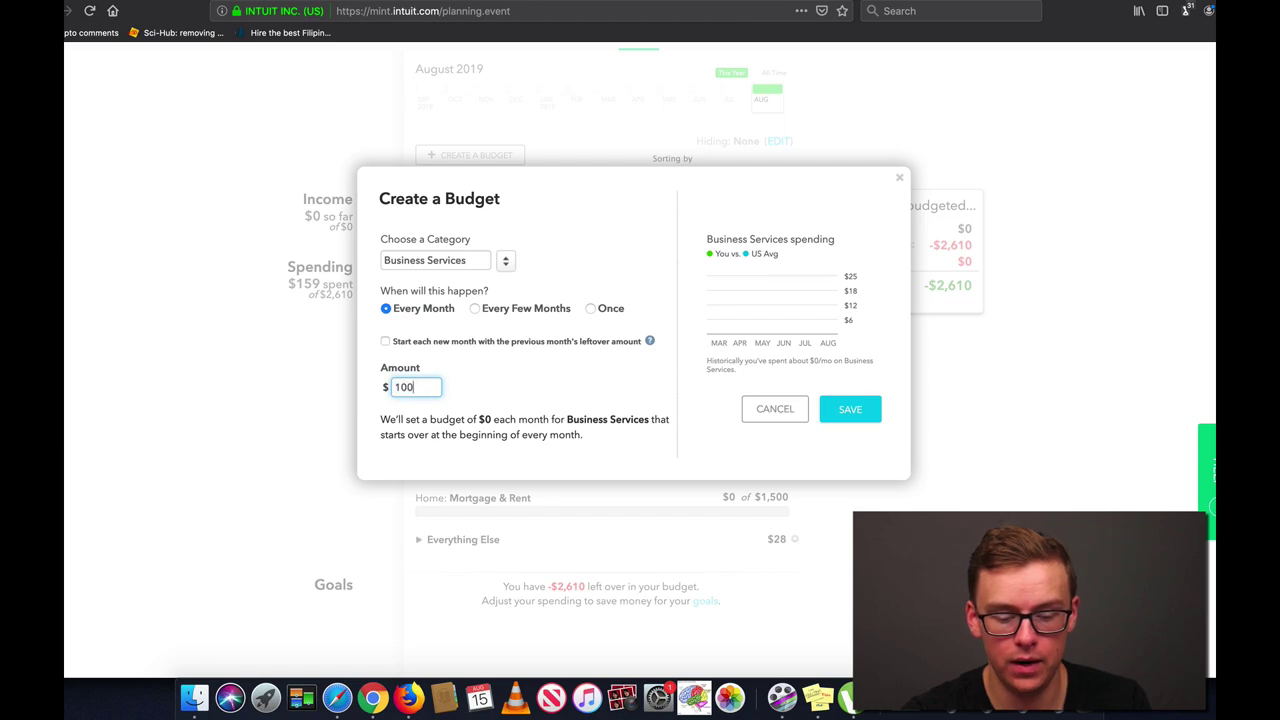
left_click(848, 411)
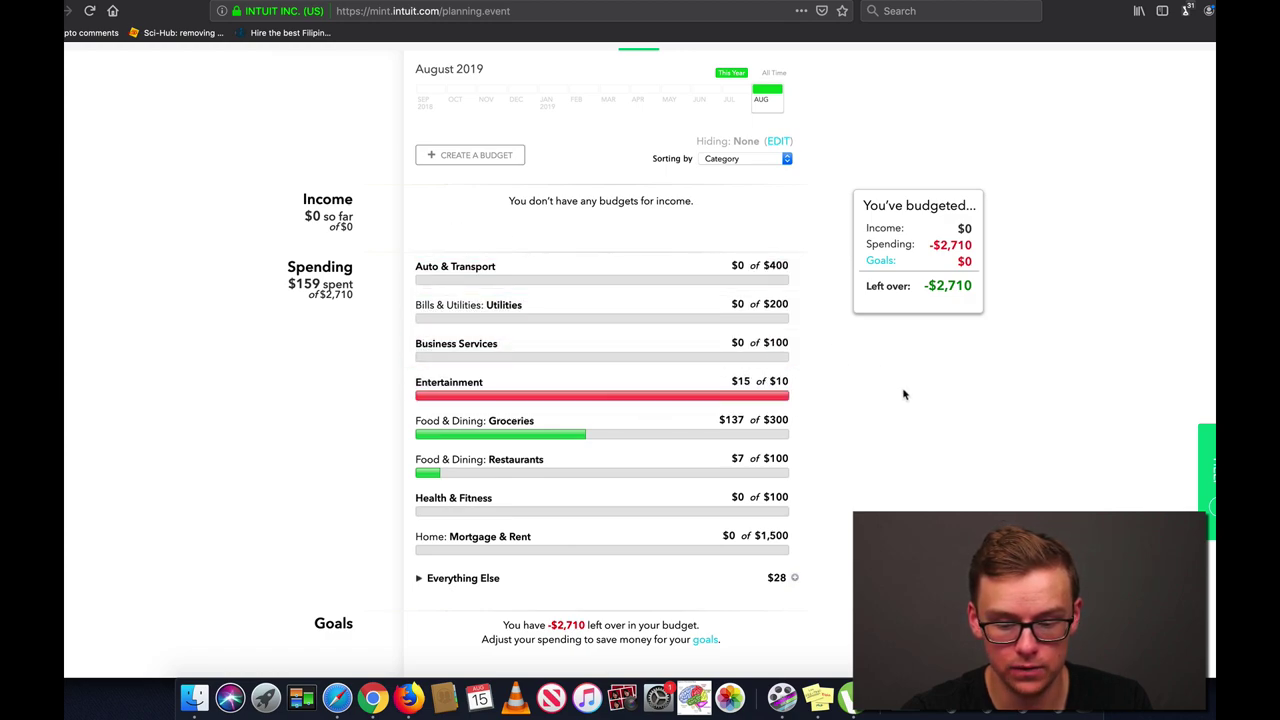
Step: Expand the Everything Else spending on the Budgets page and open its August Shopping transactions
scroll(903, 394, "up", 1)
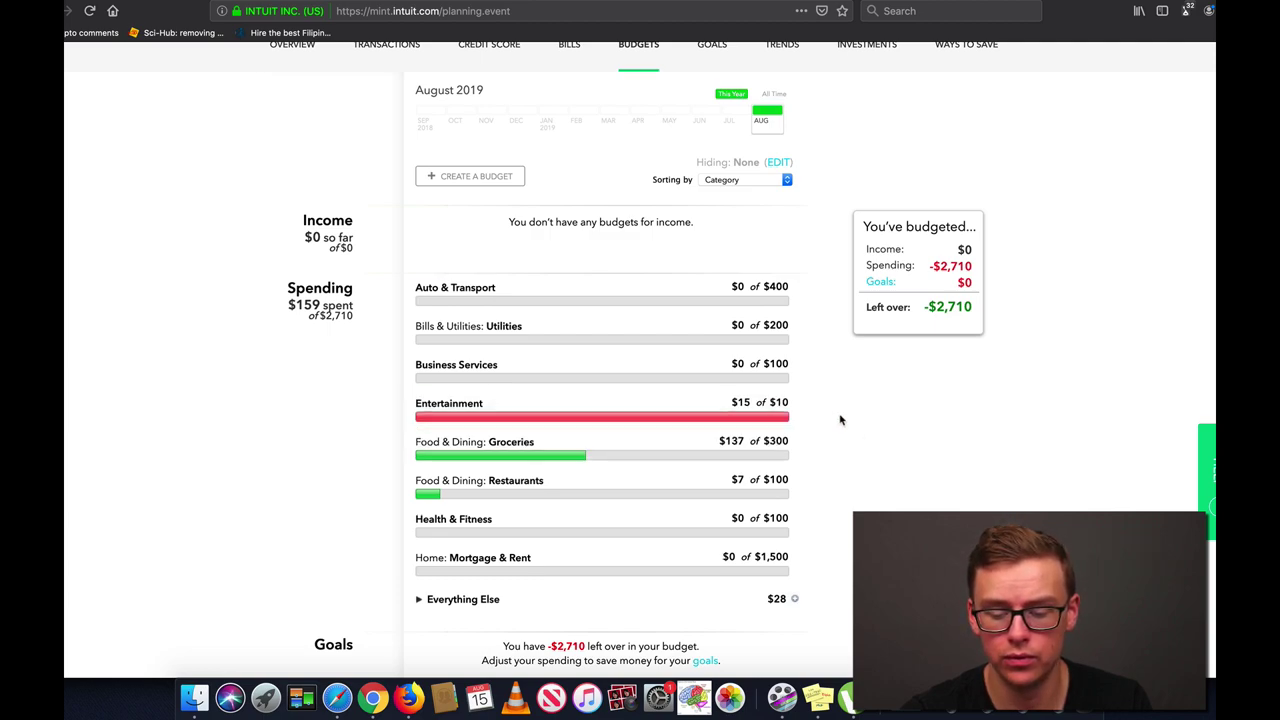
mouse_move(477, 423)
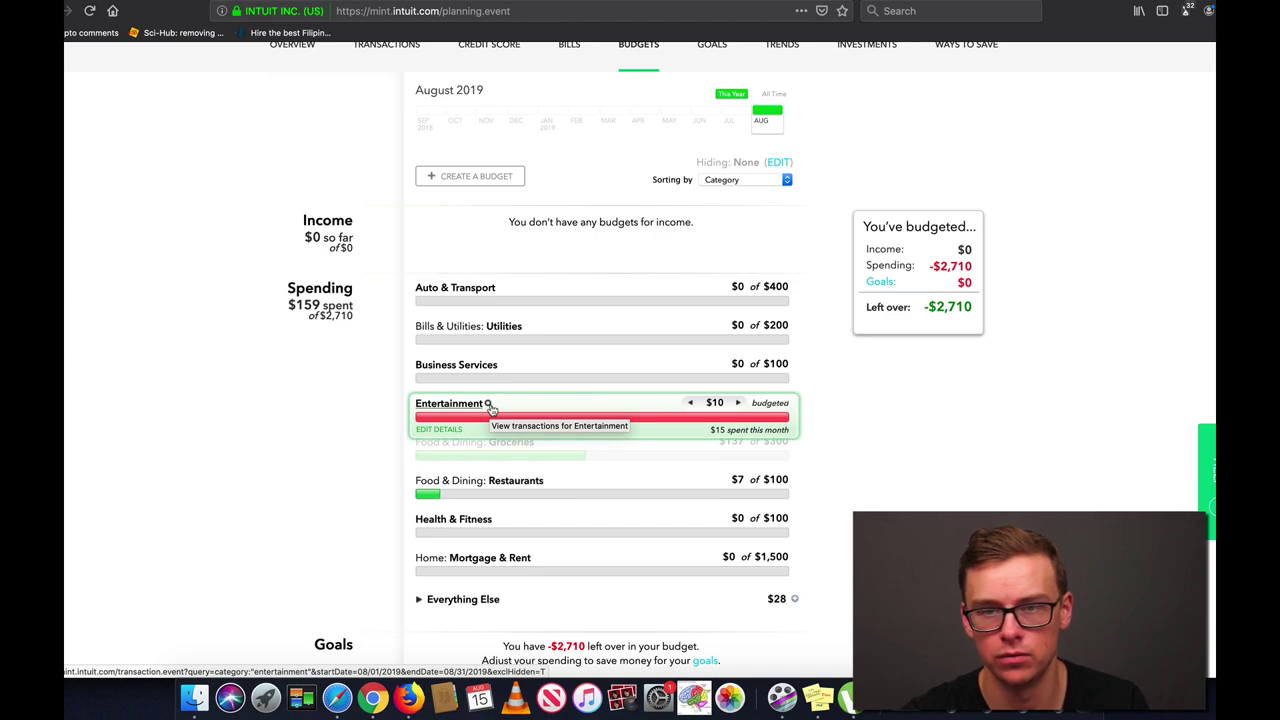
scroll(820, 406, "down", 2)
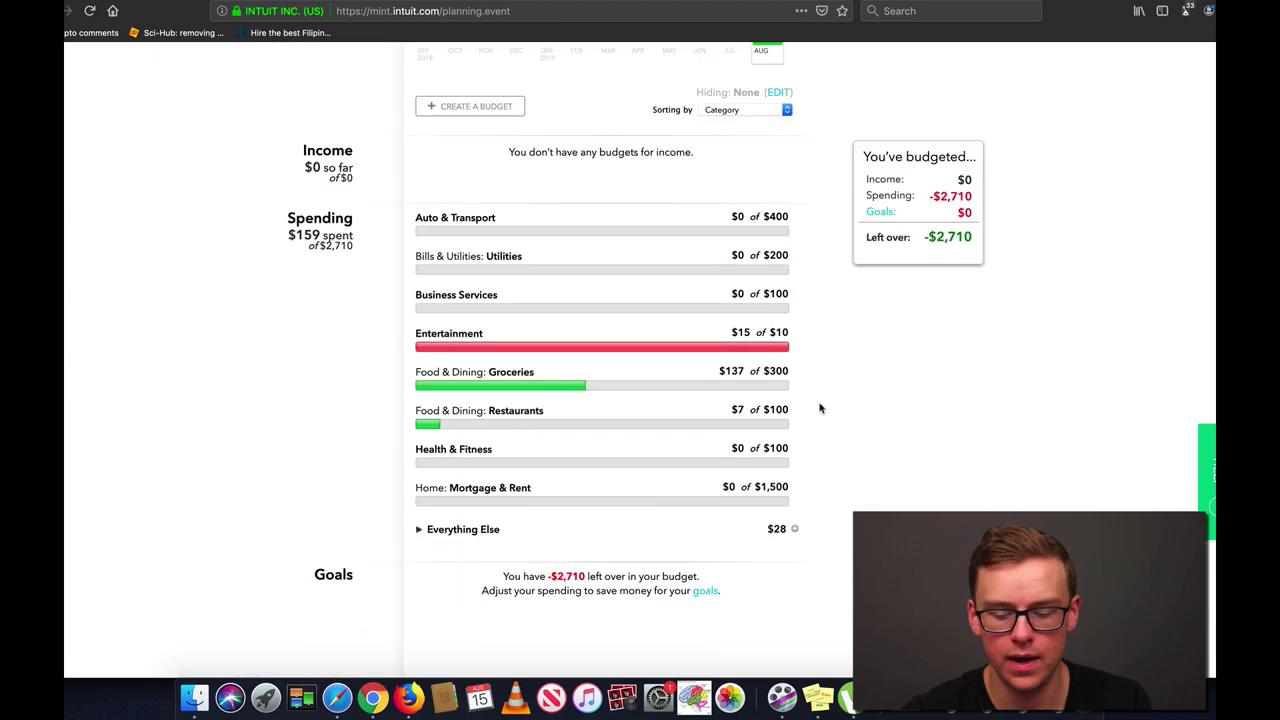
left_click(472, 531)
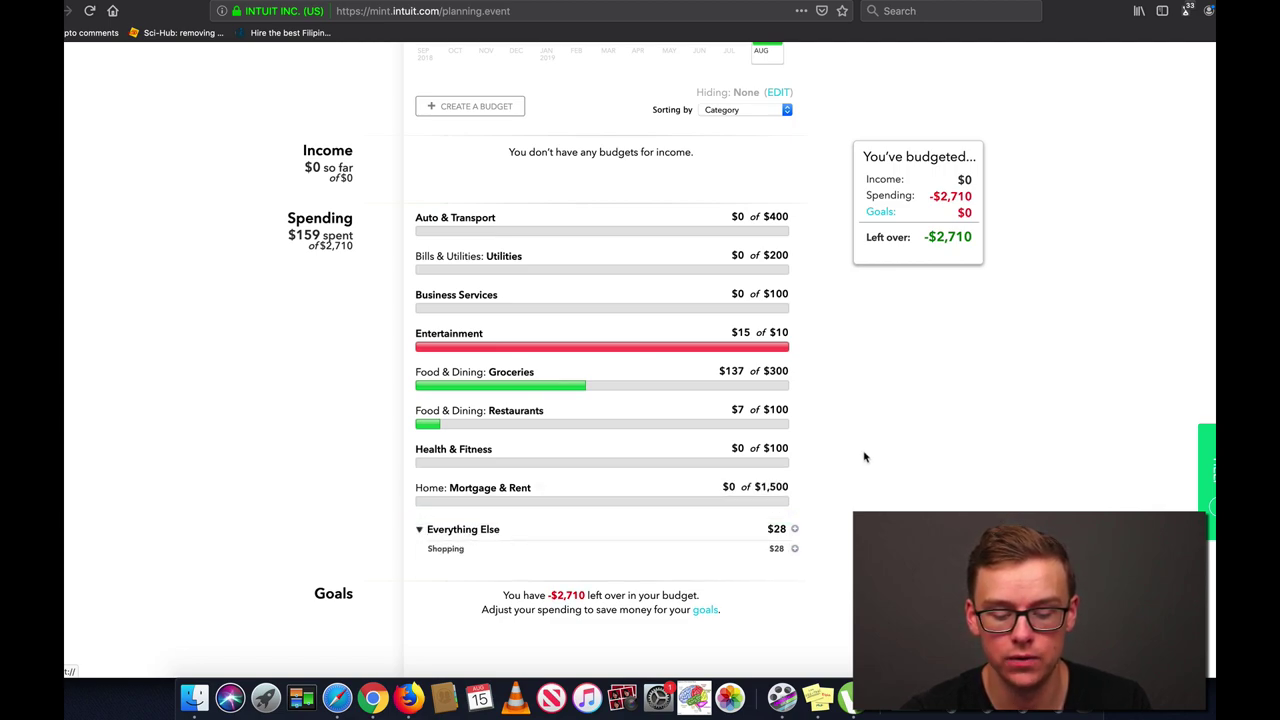
scroll(850, 460, "down", 1)
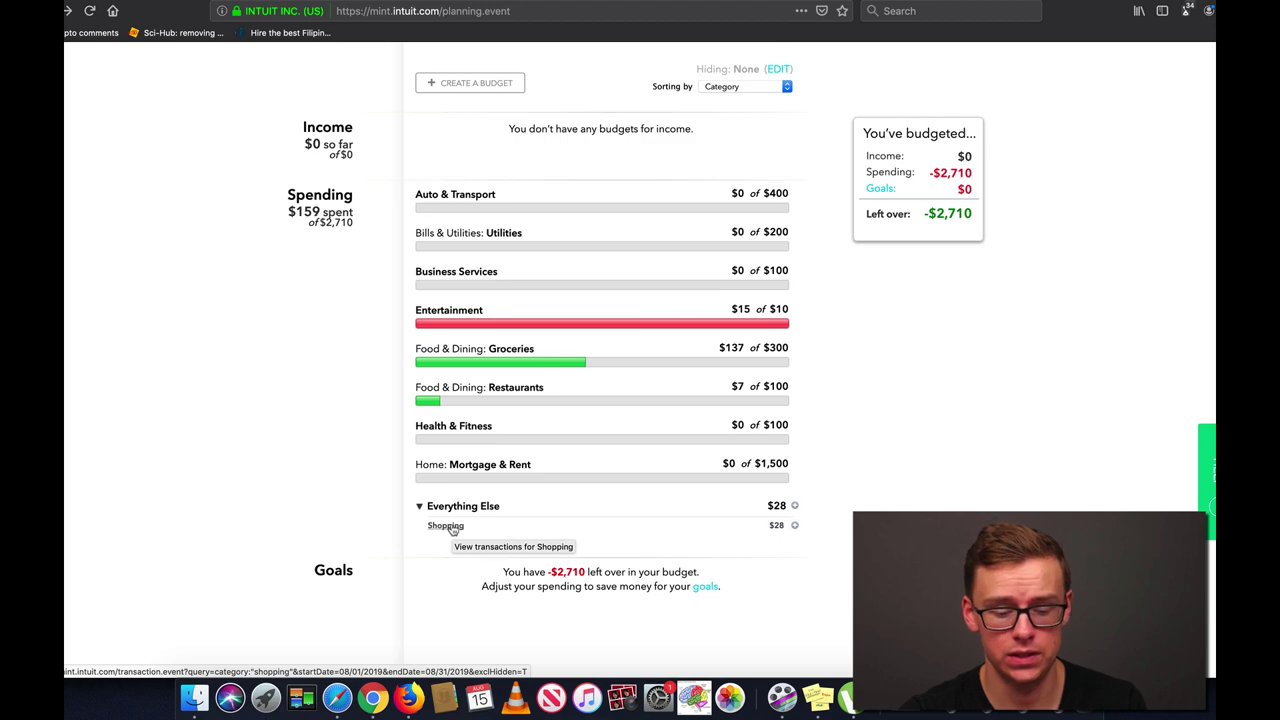
left_click(446, 526)
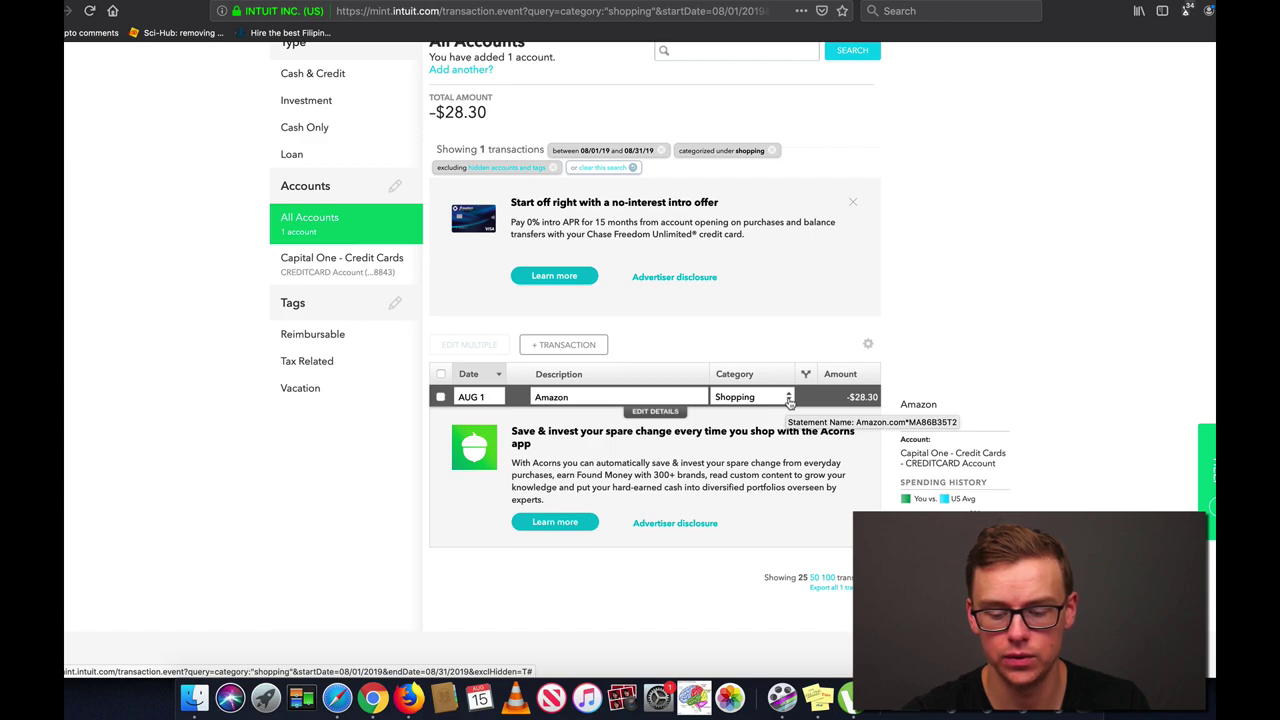
Step: Recategorize the August 1 Amazon transaction as Groceries under Food & Dining
left_click(789, 401)
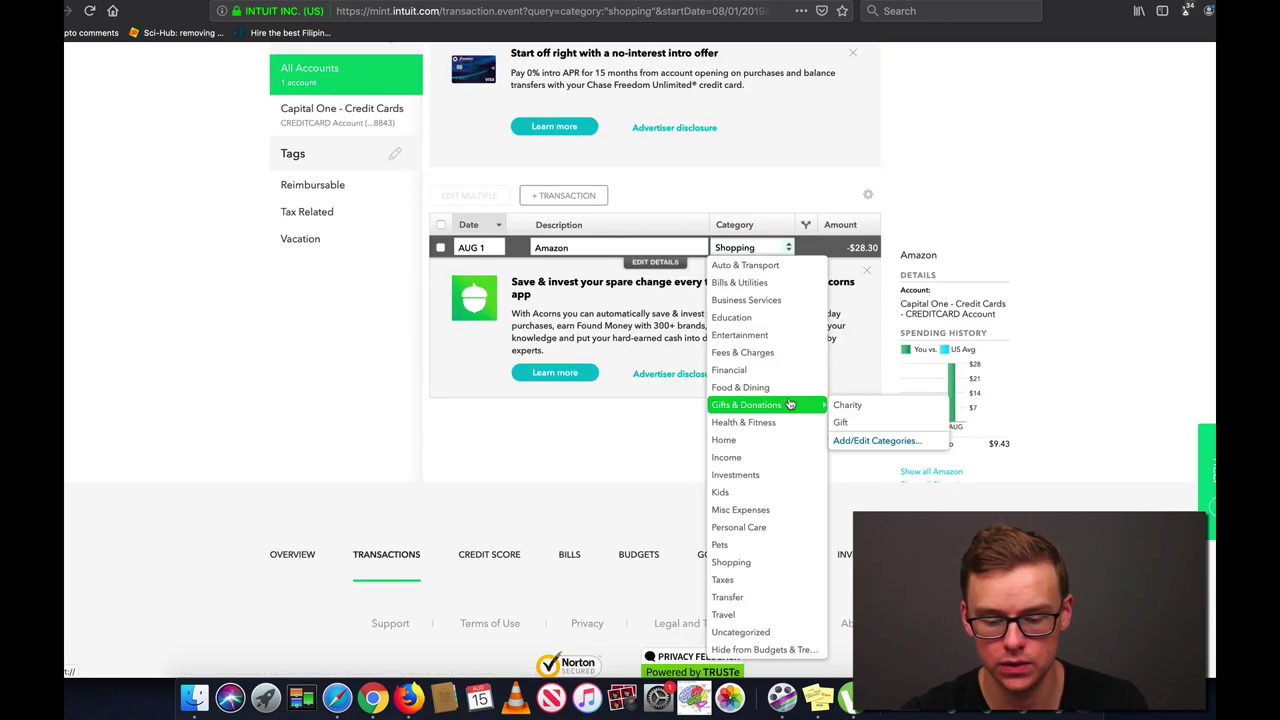
mouse_move(776, 390)
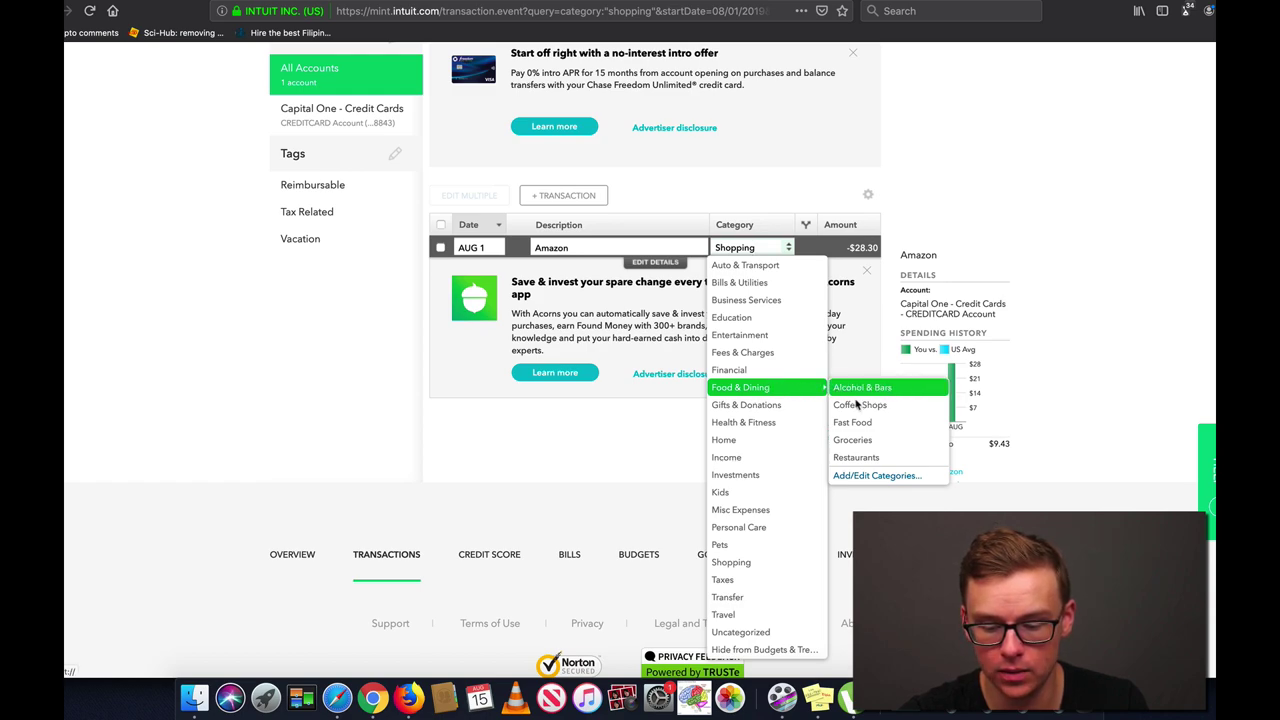
left_click(857, 442)
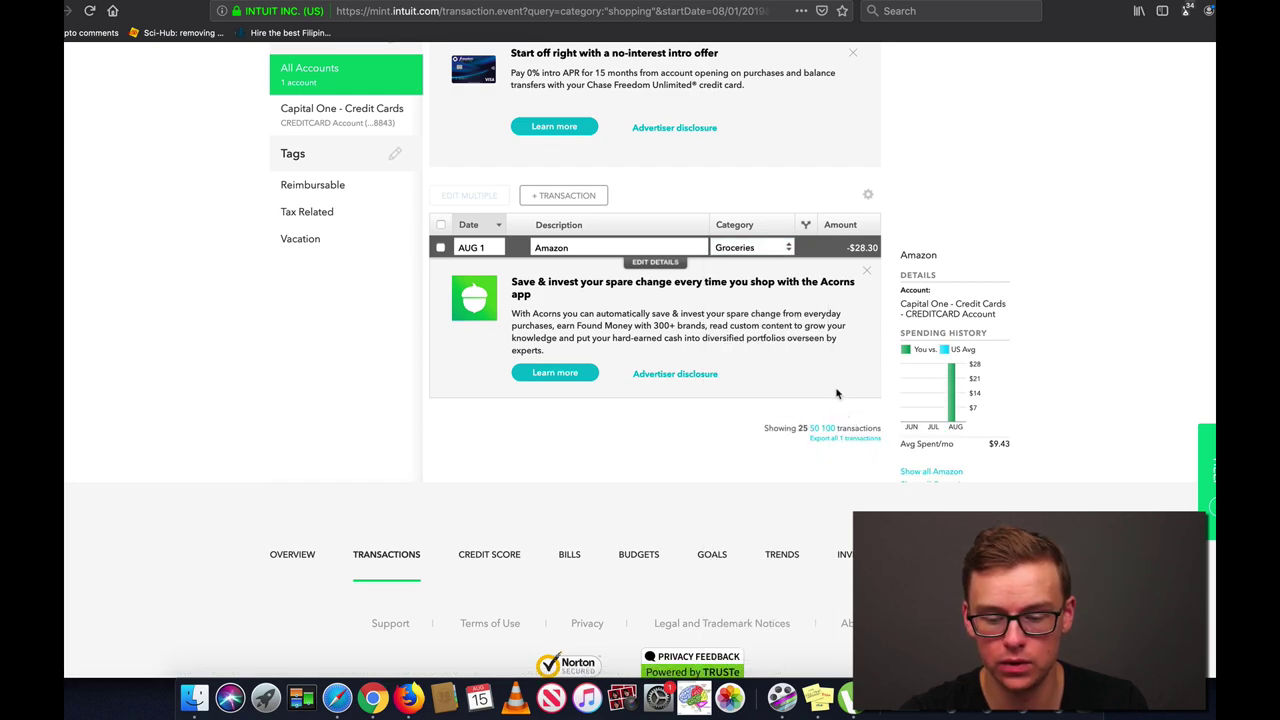
Step: Return to the Budgets page and review the August spending bars, including Groceries and Entertainment
scroll(588, 228, "up", 4)
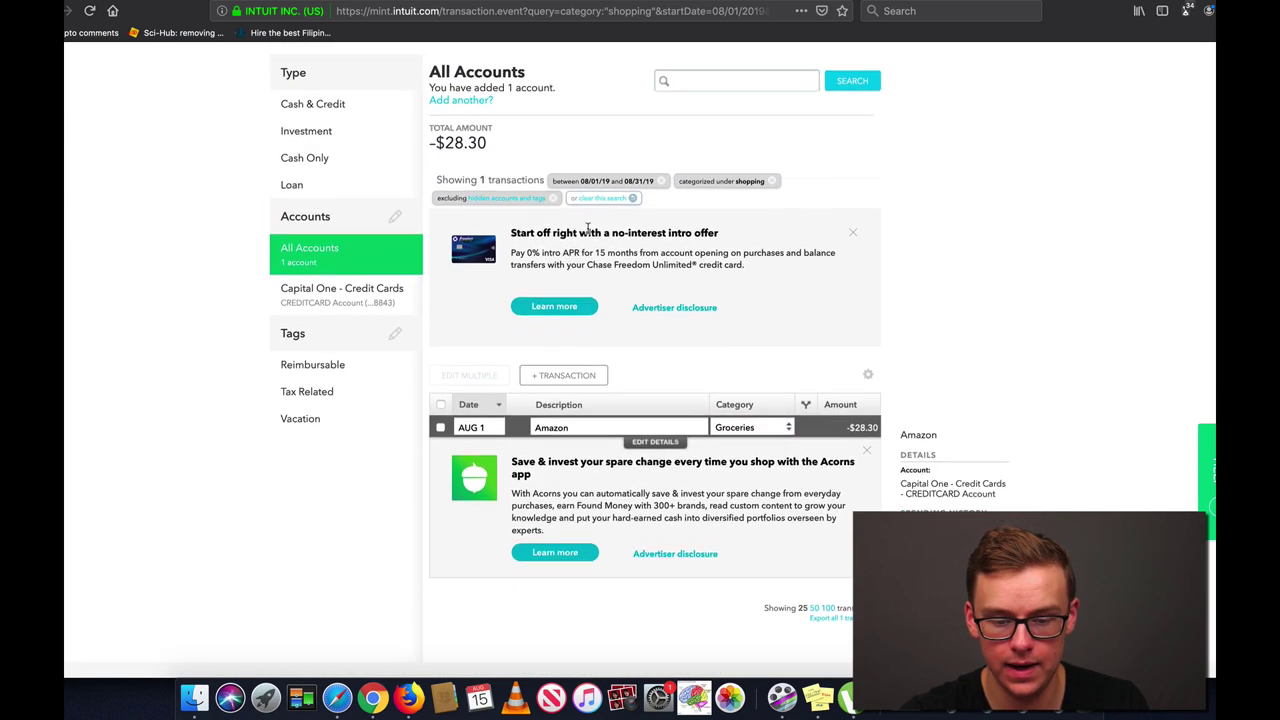
scroll(588, 228, "up", 3)
left_click(636, 116)
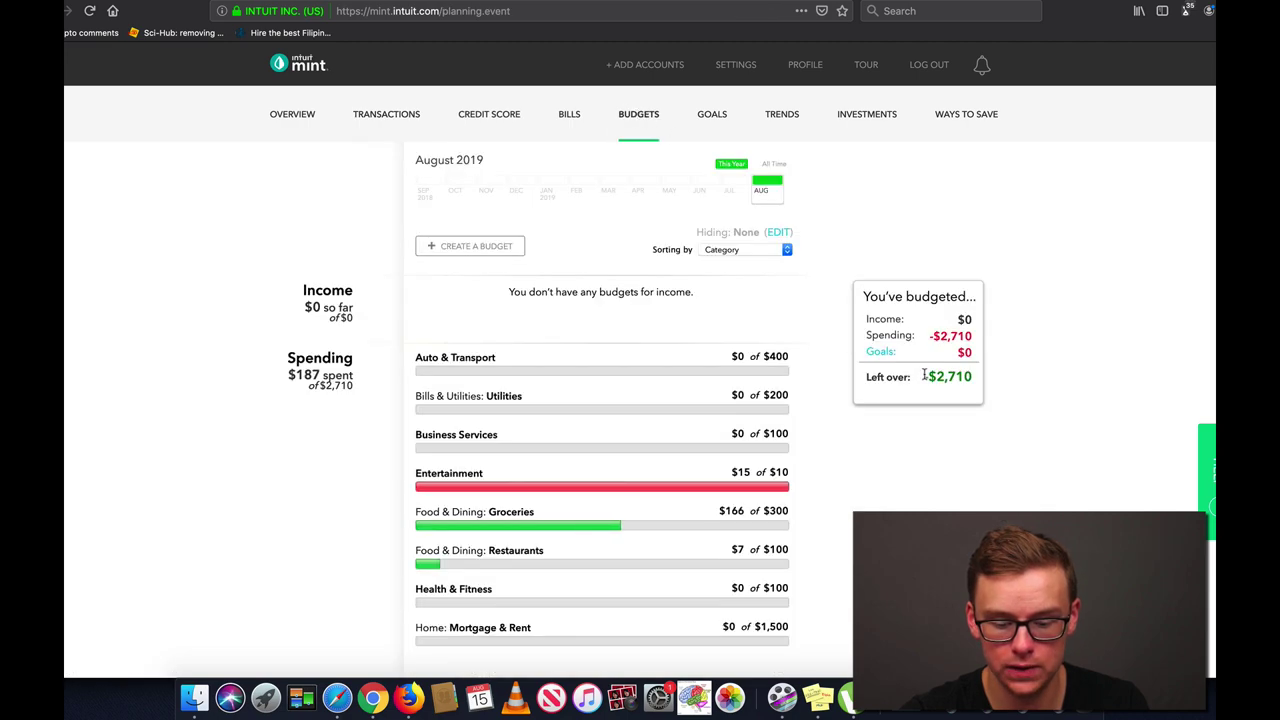
scroll(923, 380, "down", 3)
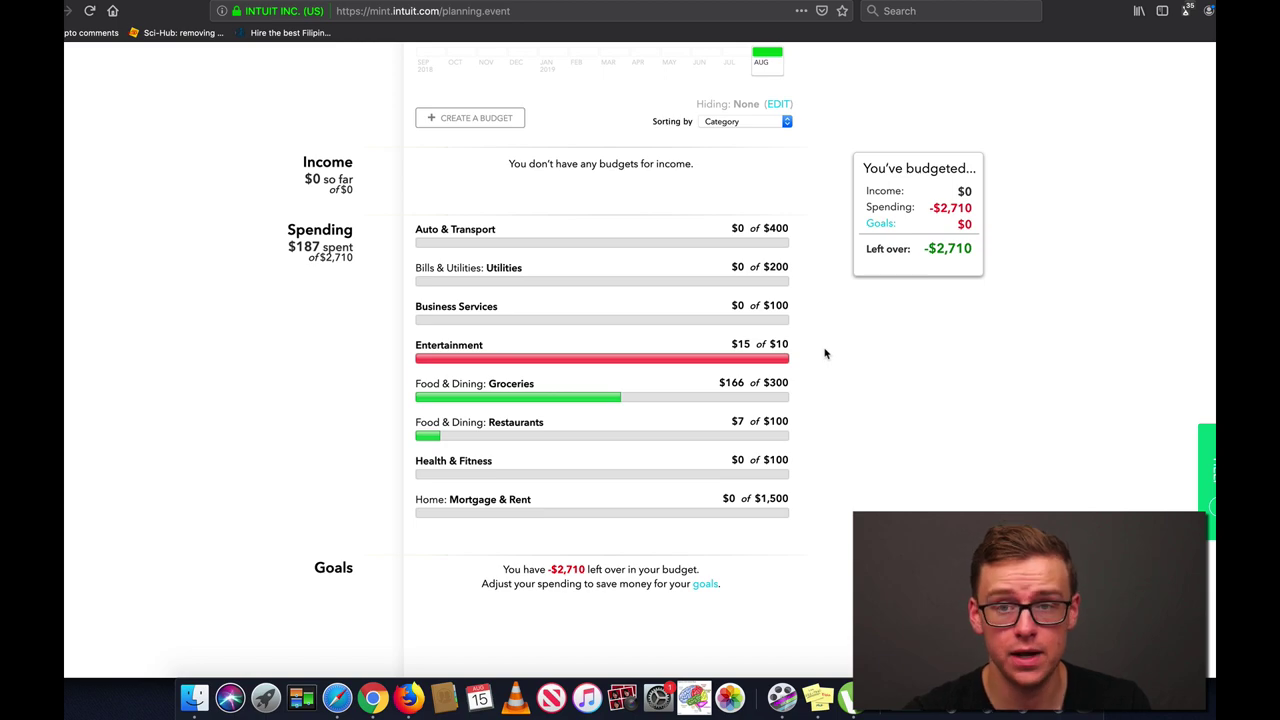
mouse_move(614, 357)
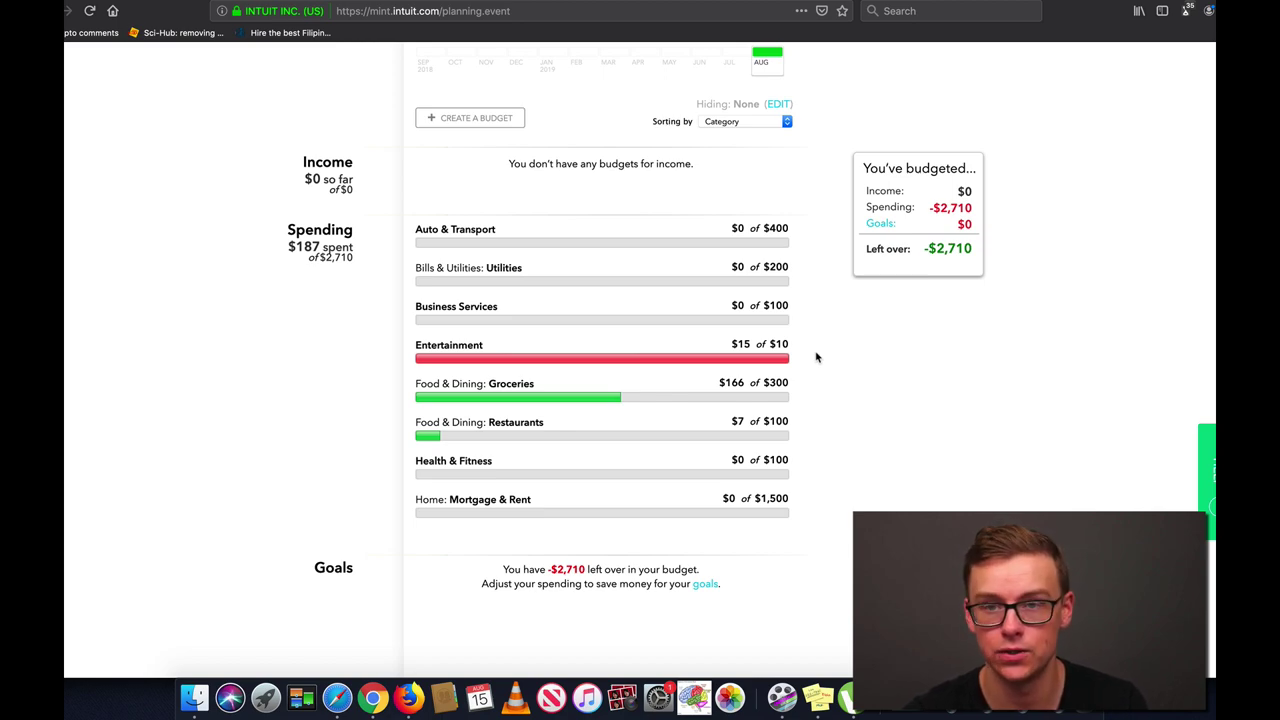
Step: Set the monthly Entertainment budget to $16 and save it
left_click(788, 360)
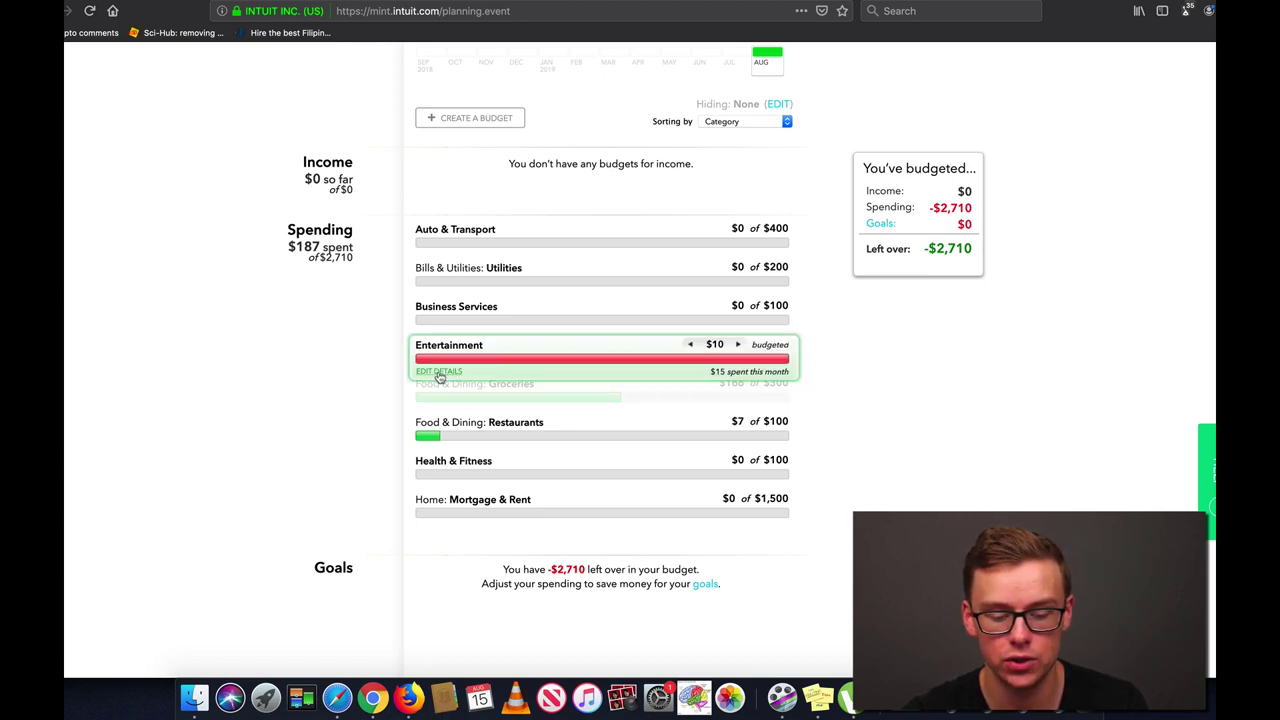
left_click(440, 372)
double_click(419, 385)
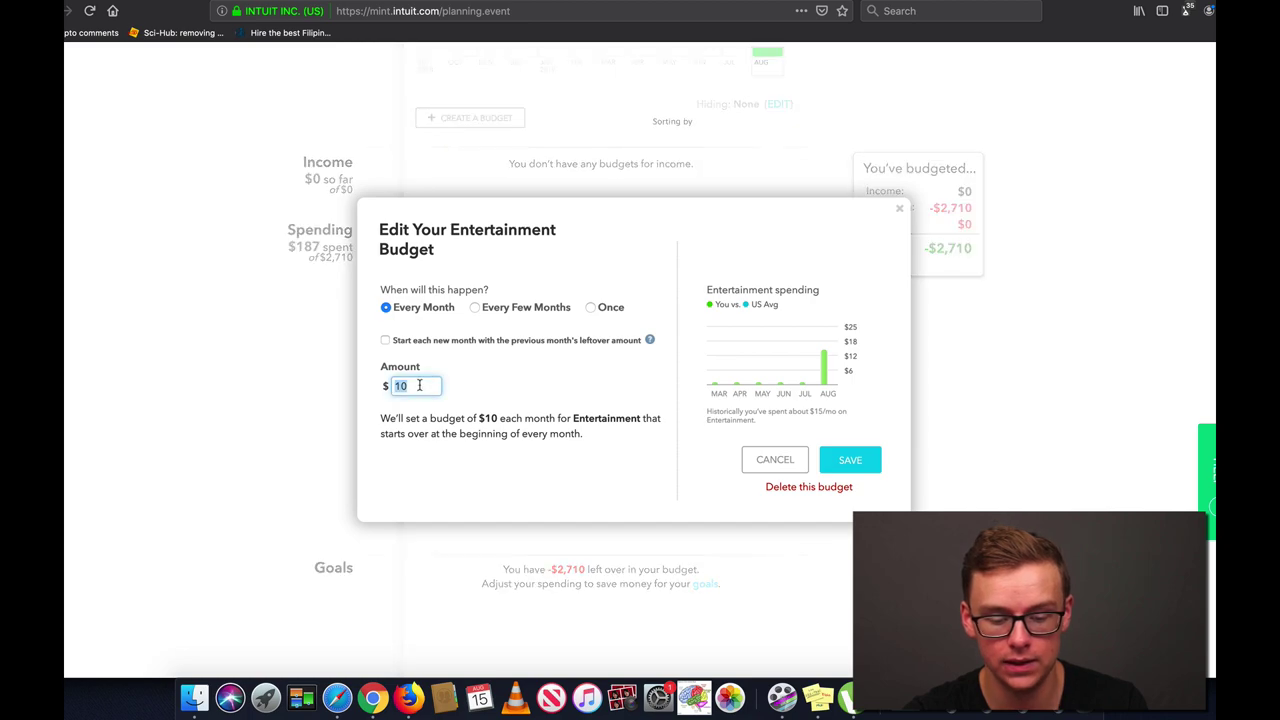
type("16")
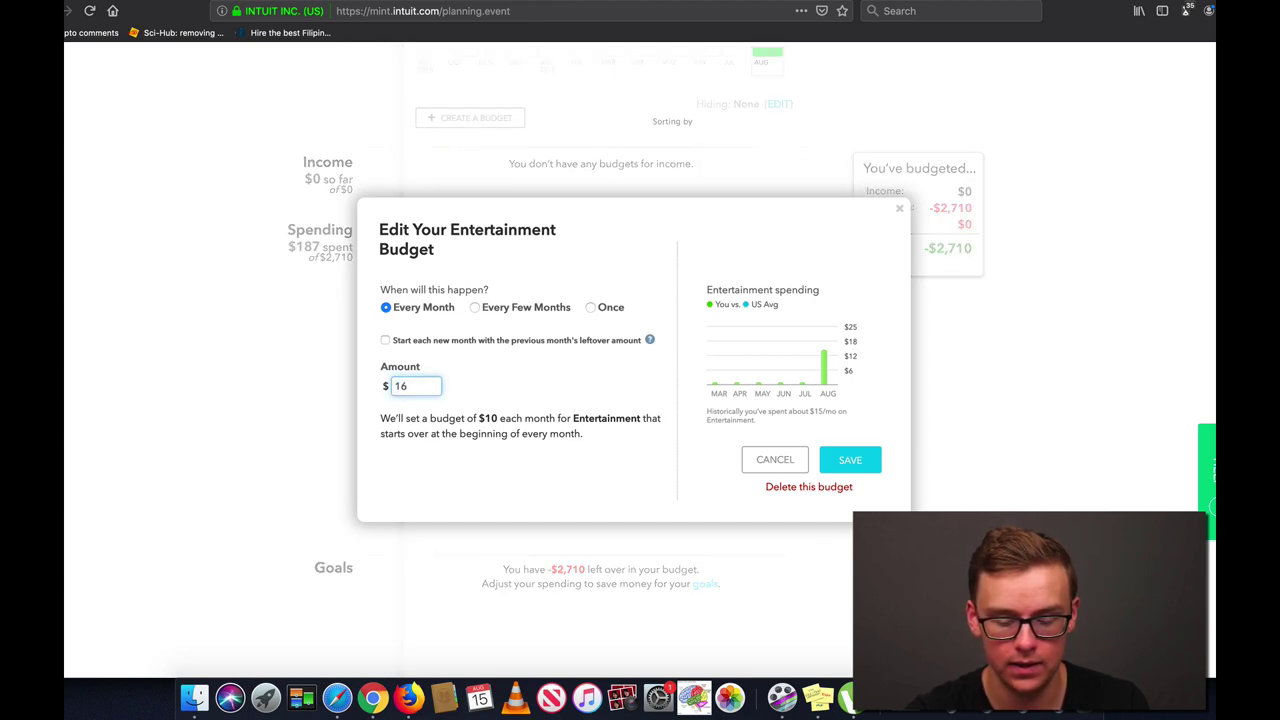
left_click(852, 461)
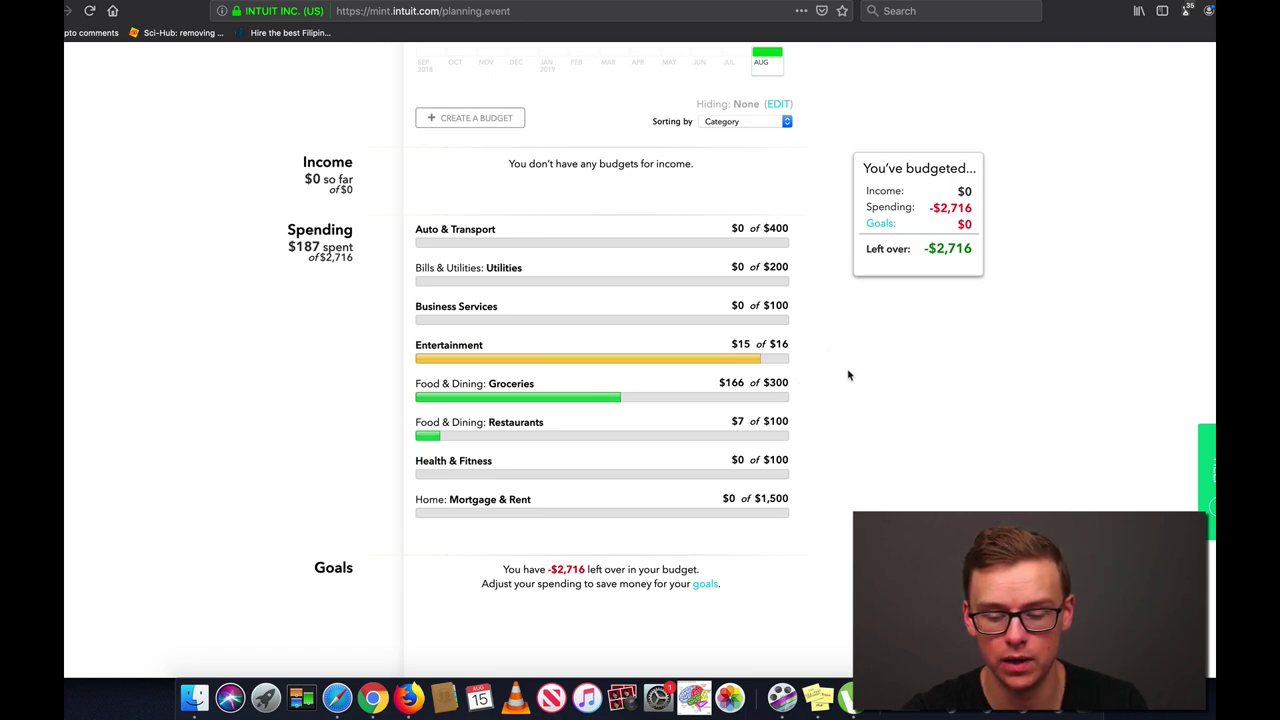
Step: Set the Entertainment budget's monthly amount back to $10 and save it
mouse_move(580, 372)
left_click(438, 371)
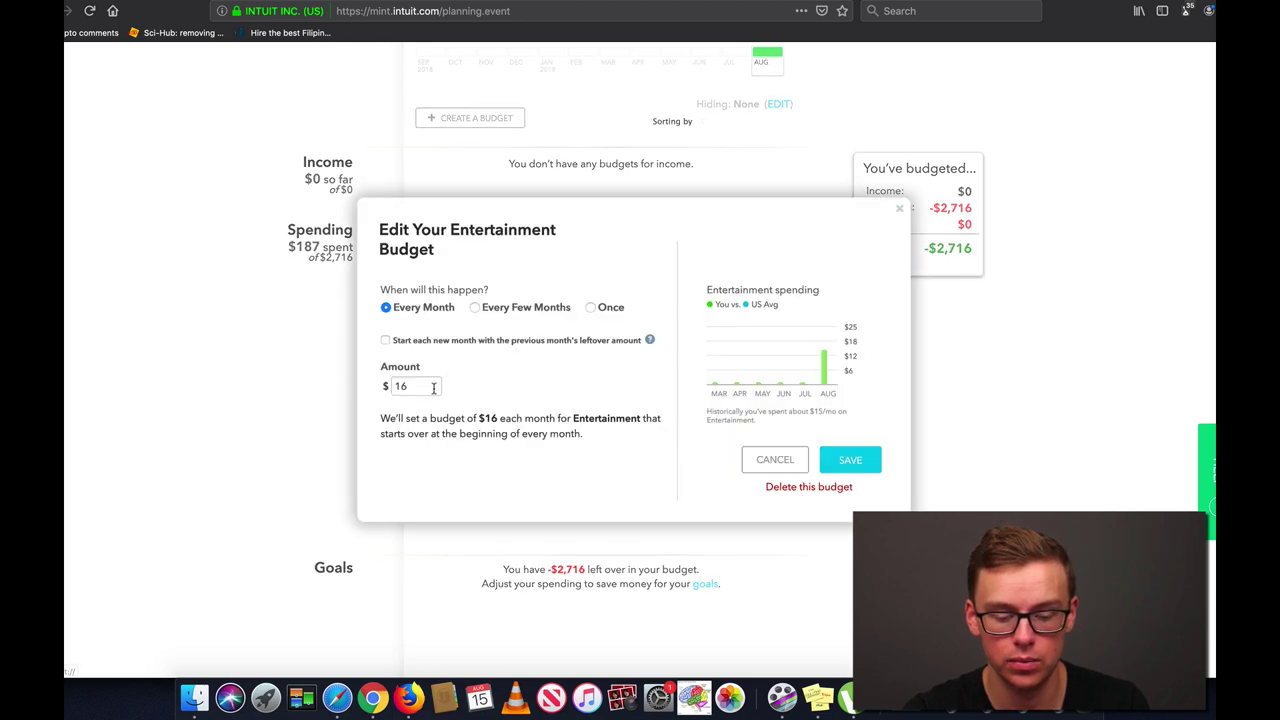
double_click(400, 386)
type("10")
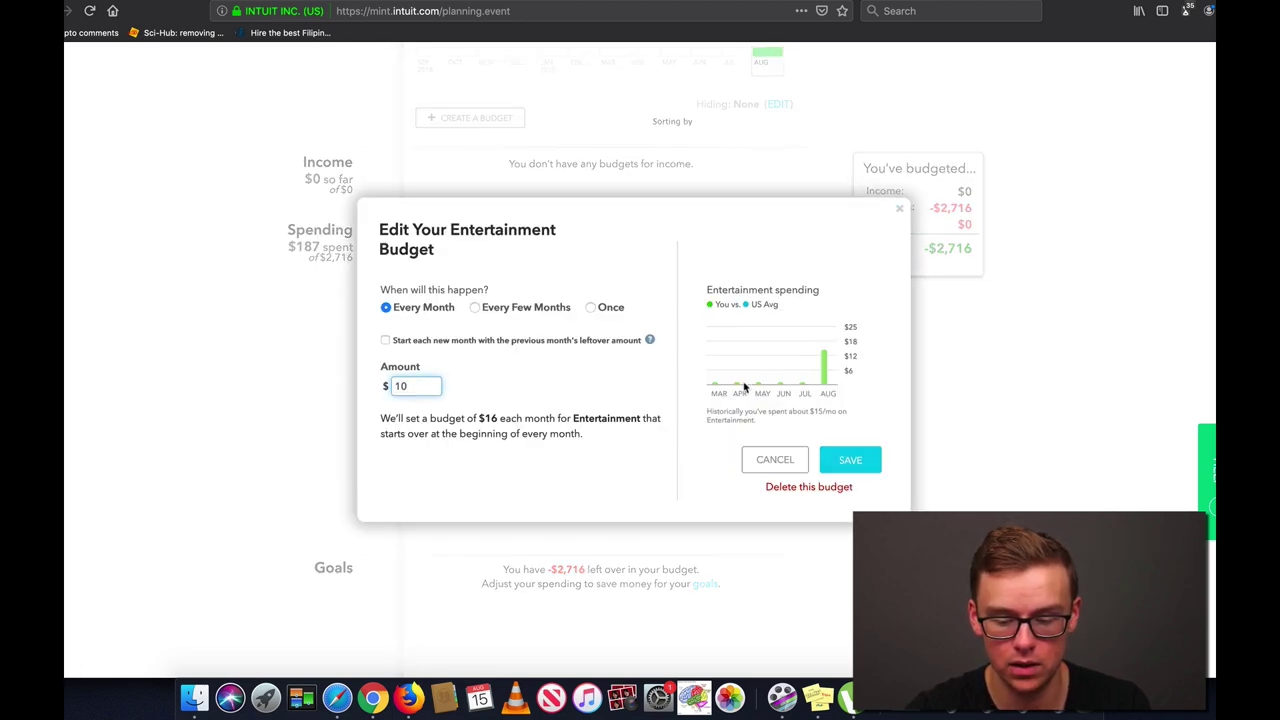
left_click(846, 460)
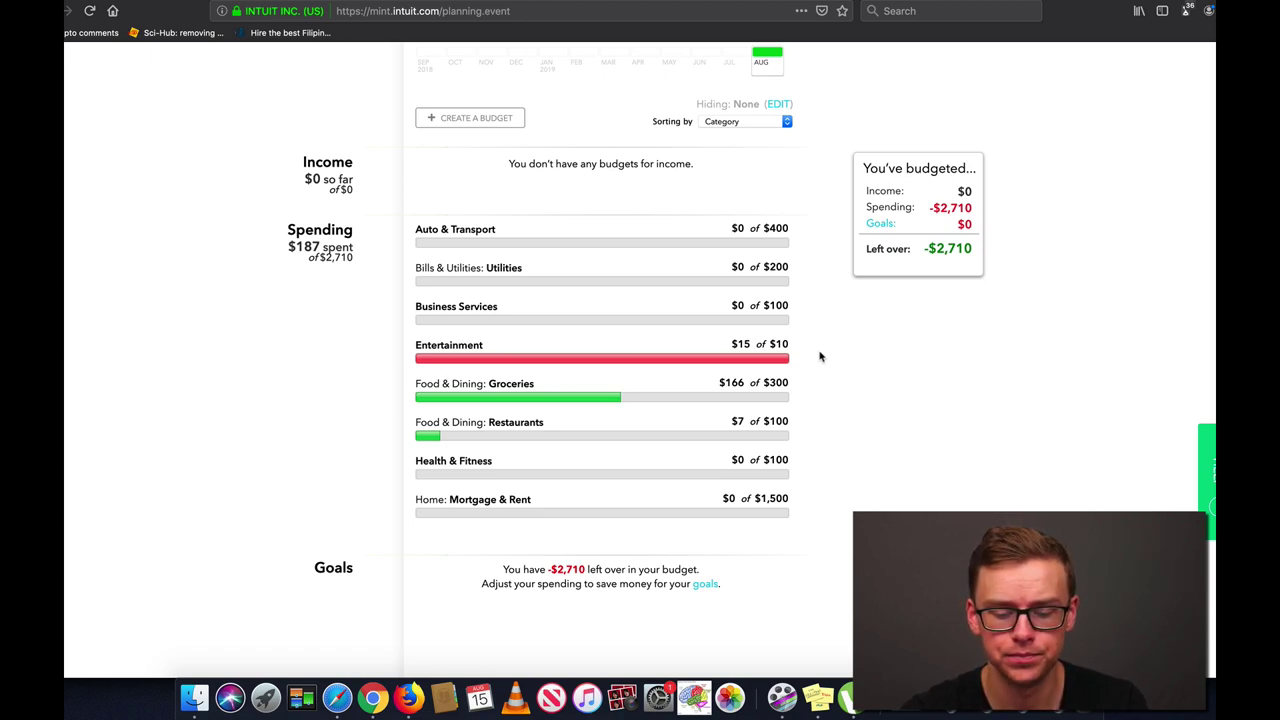
Step: Open the transactions behind the Entertainment budget and examine the August purchases in that category
left_click(717, 350)
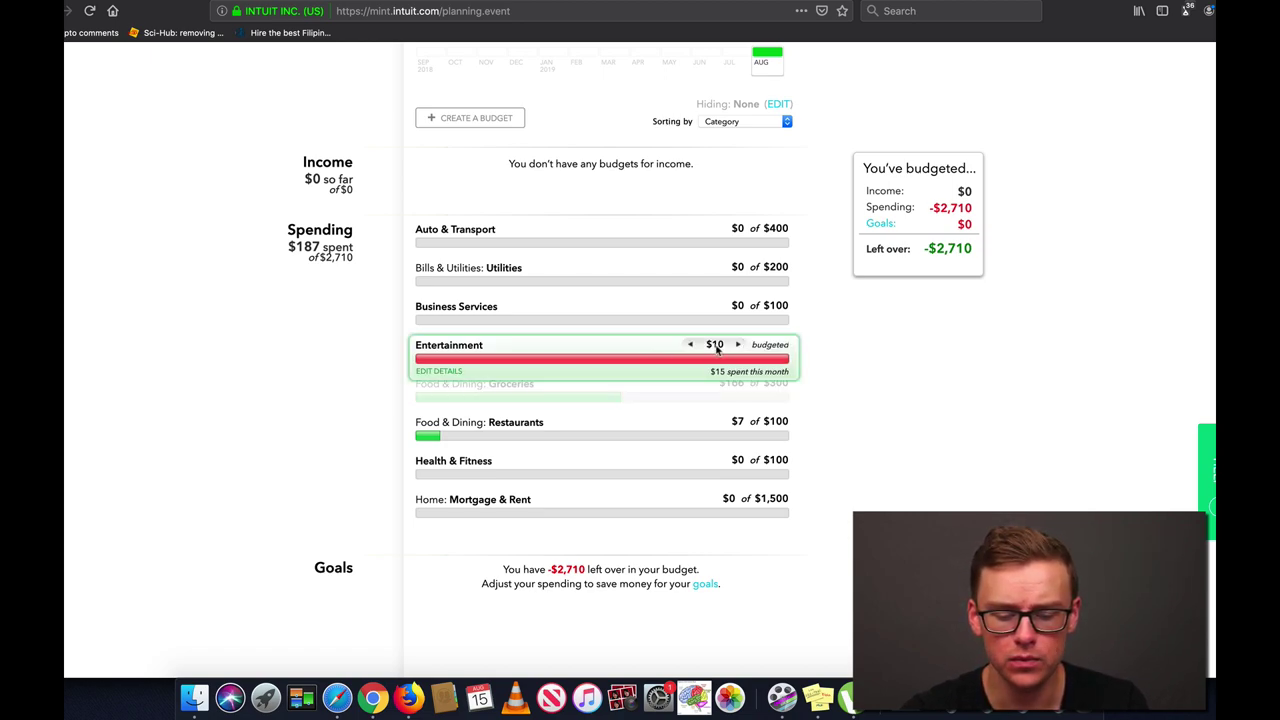
left_click(452, 347)
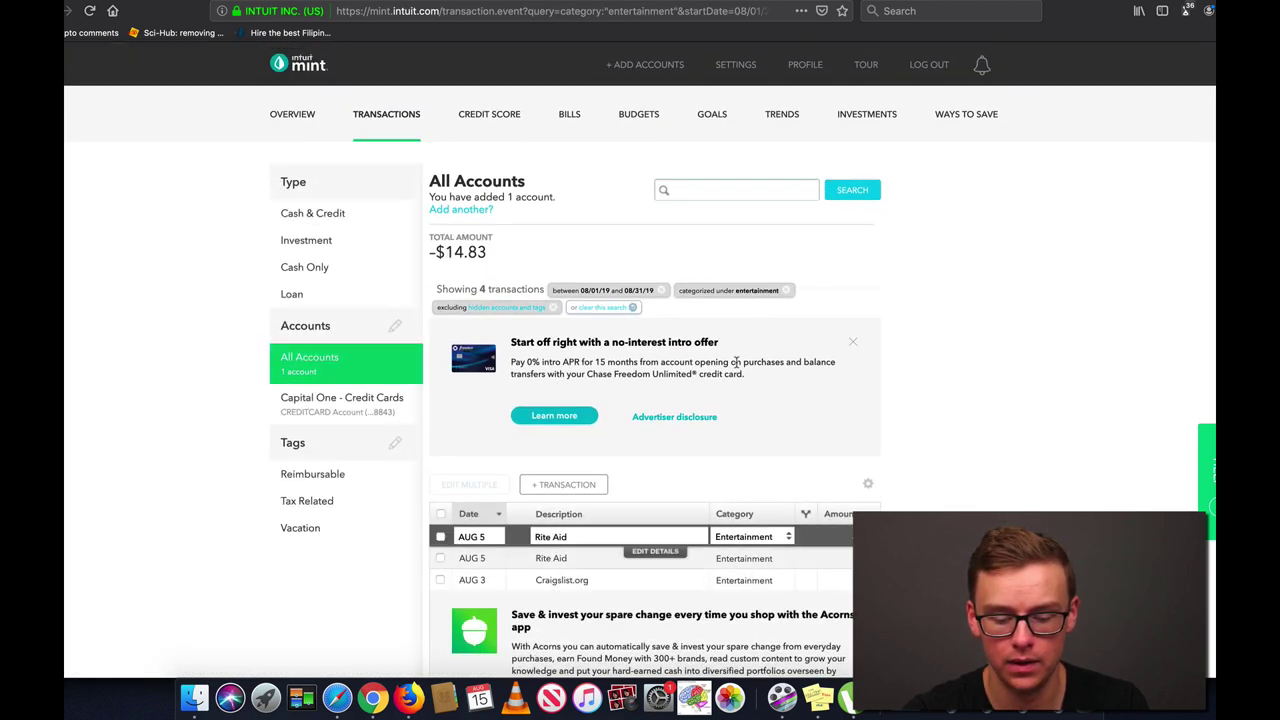
scroll(735, 362, "down", 5)
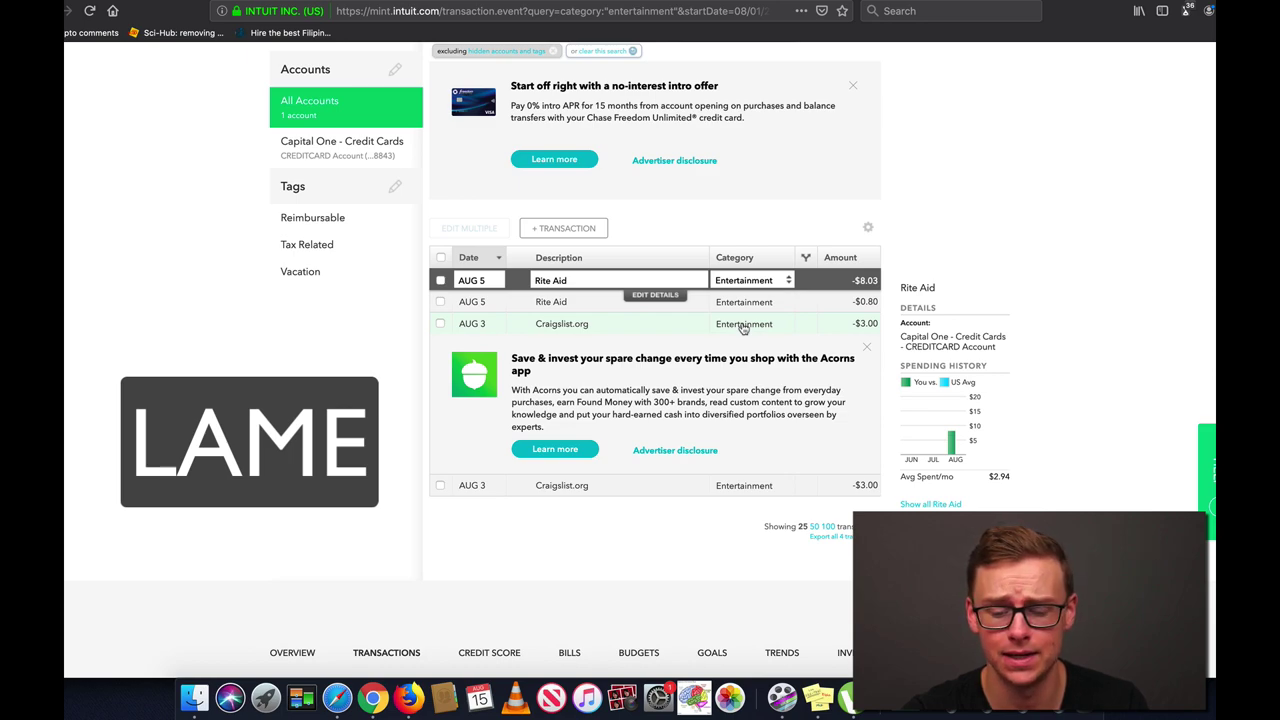
scroll(814, 310, "up", 1)
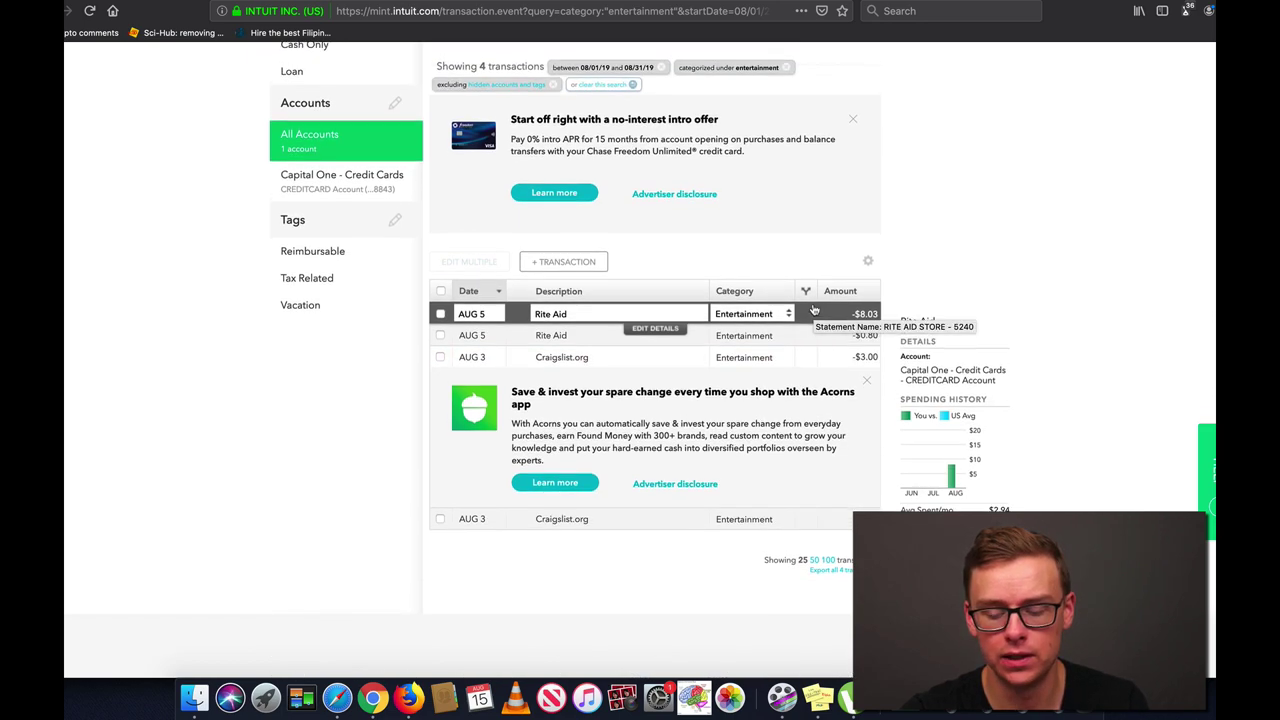
scroll(814, 310, "down", 1)
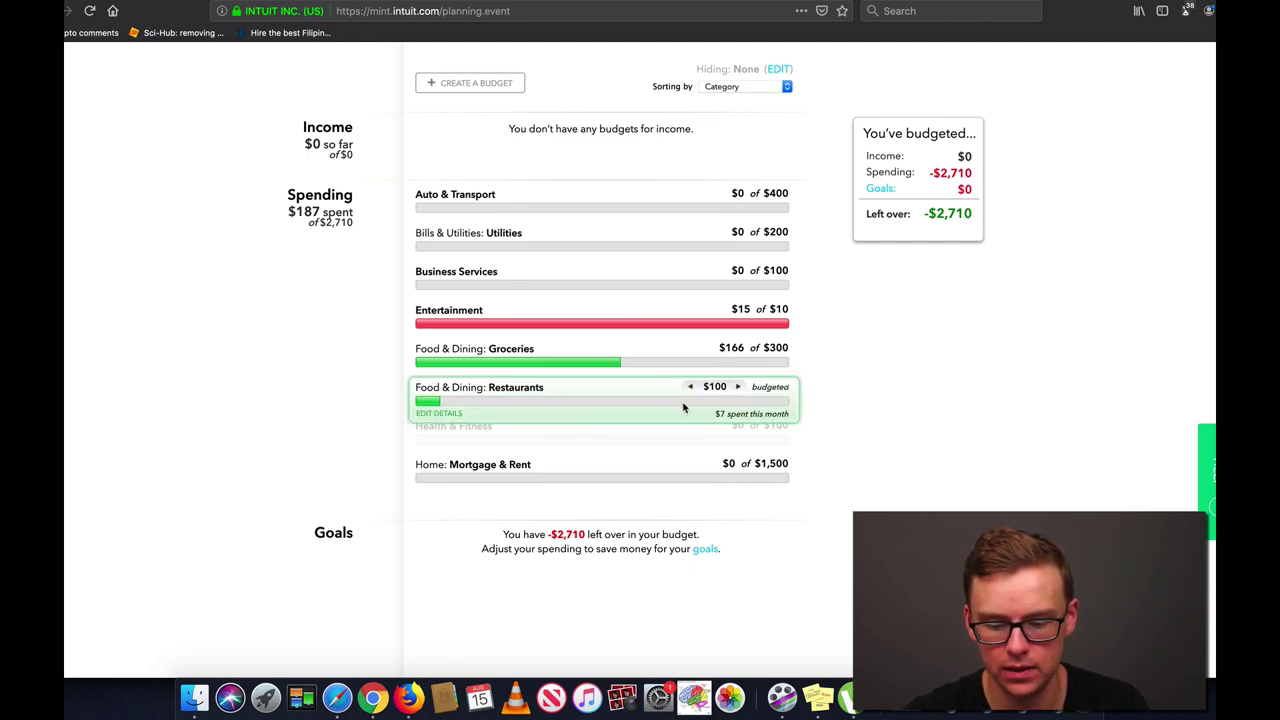
Step: Look into the Restaurants spending under Food & Dining and review the August 2019 budgets
left_click(512, 391)
scroll(876, 356, "down", 3)
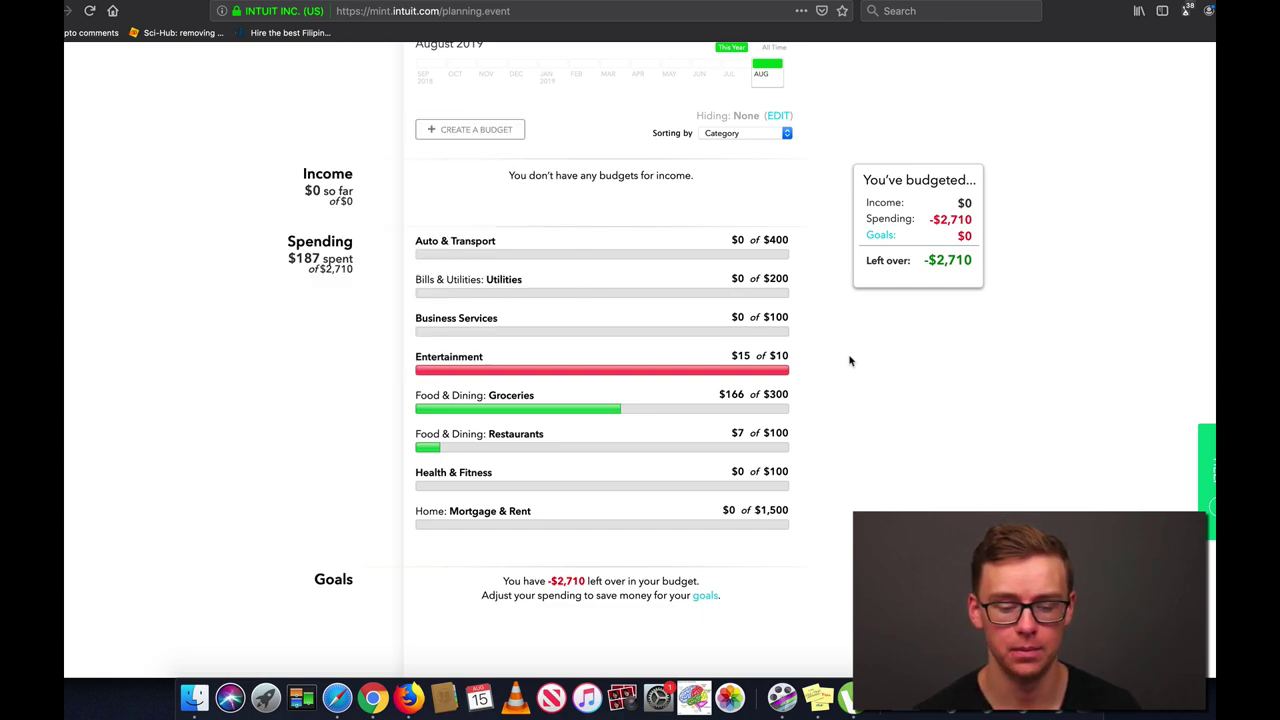
scroll(850, 361, "up", 1)
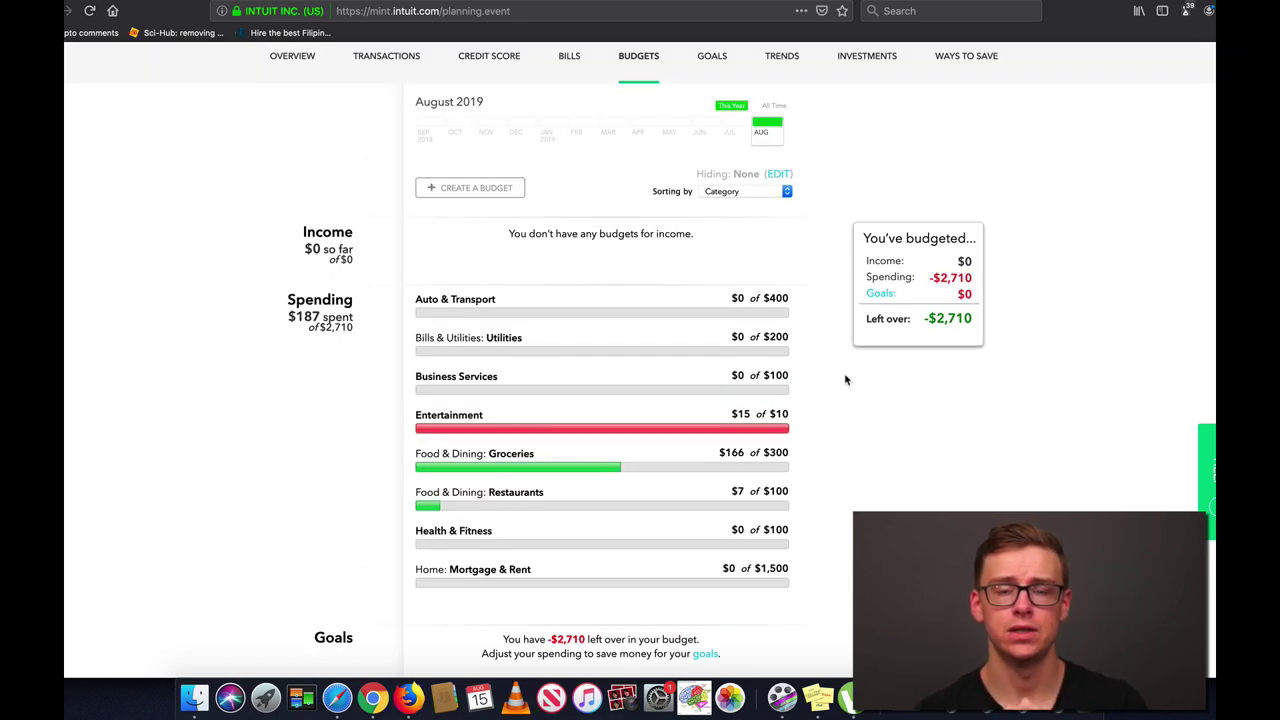